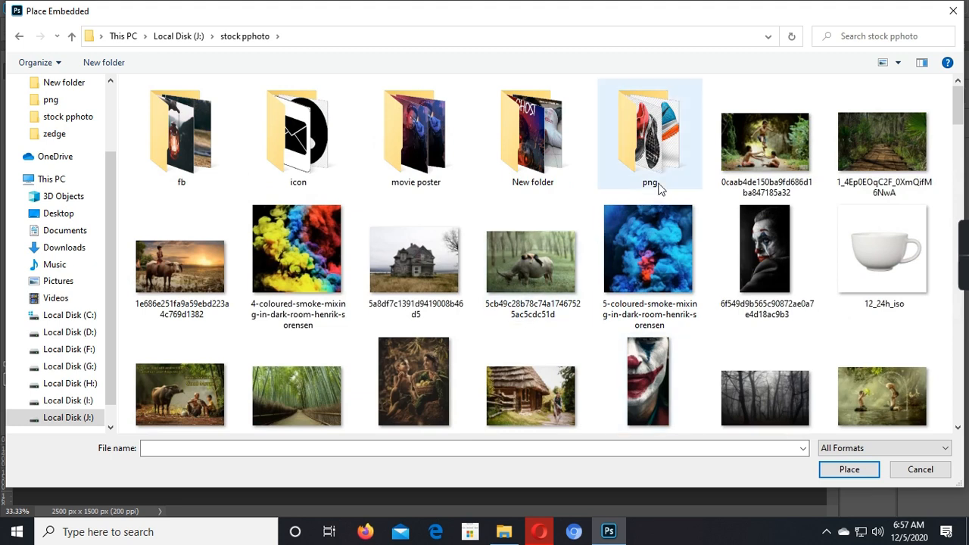
Place the blue and orange png-clipart-shoe image from the png folder as an embedded layer at its default size
double_click(662, 173)
scroll(602, 418, down, 2)
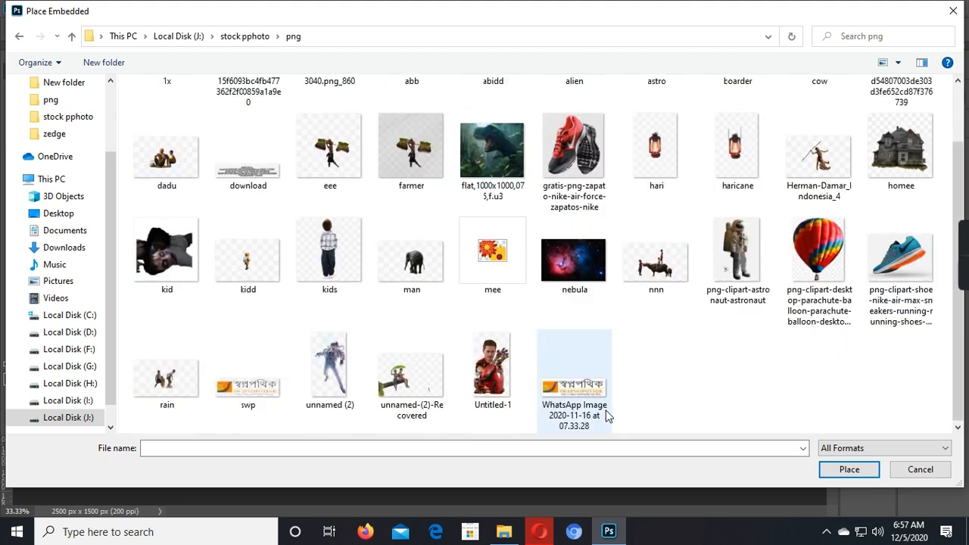
double_click(902, 258)
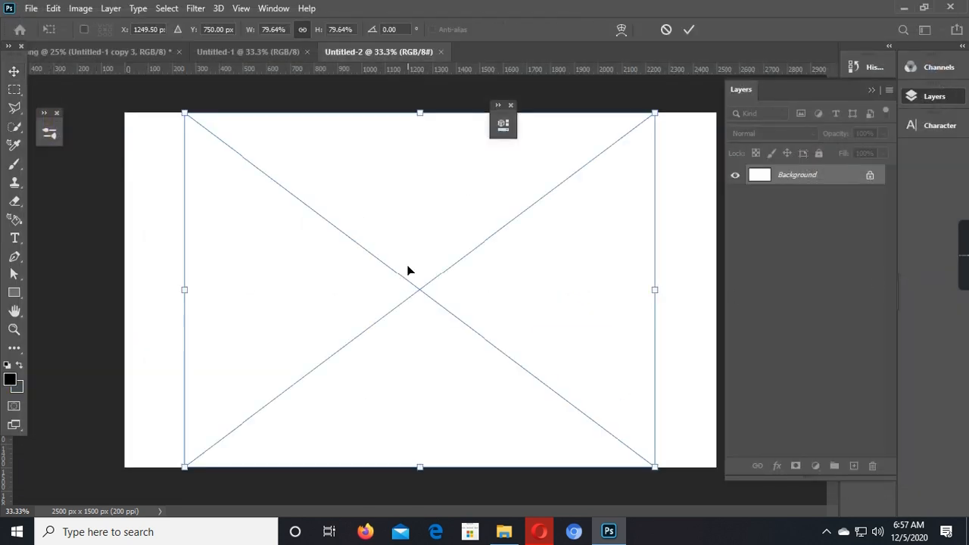
click(689, 30)
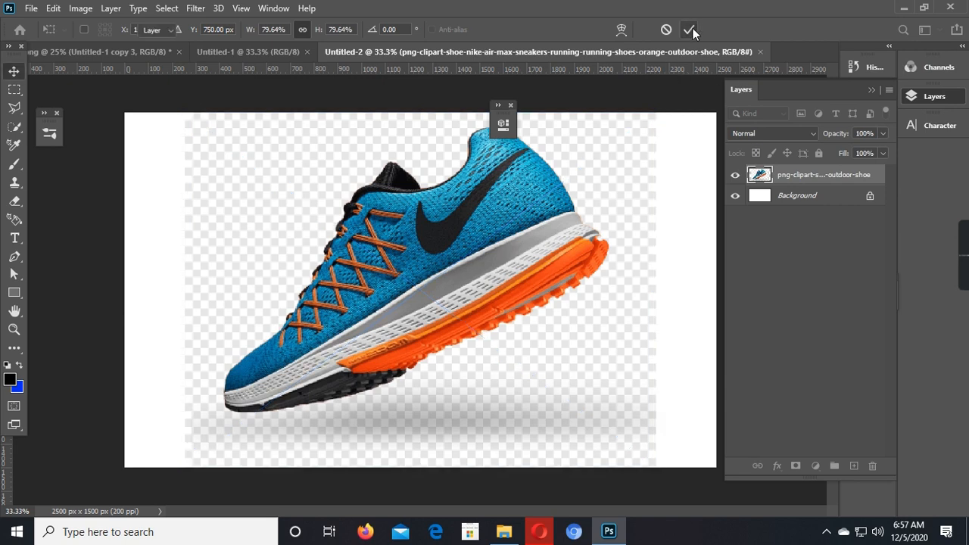
Convert the placed shoe layer to a smart object
click(733, 176)
click(733, 176)
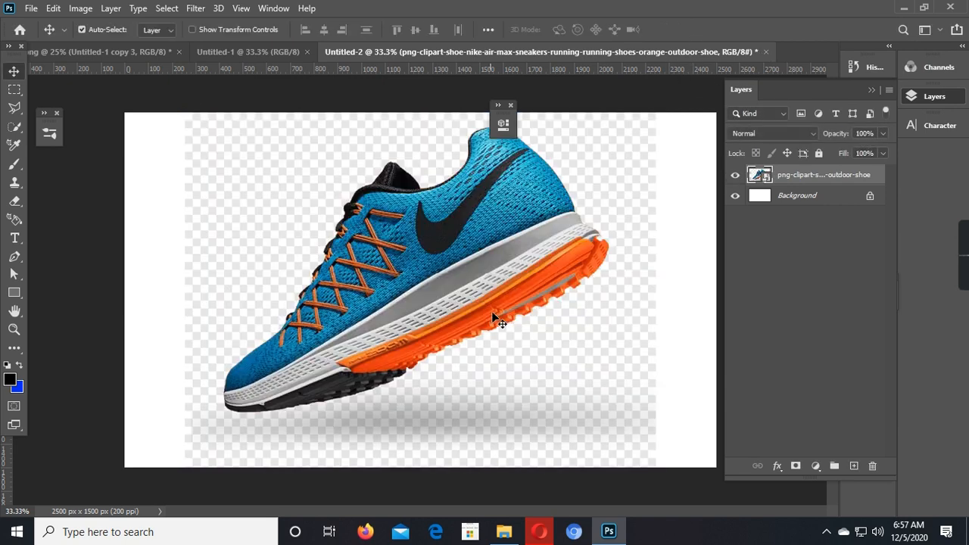
right_click(793, 179)
click(651, 148)
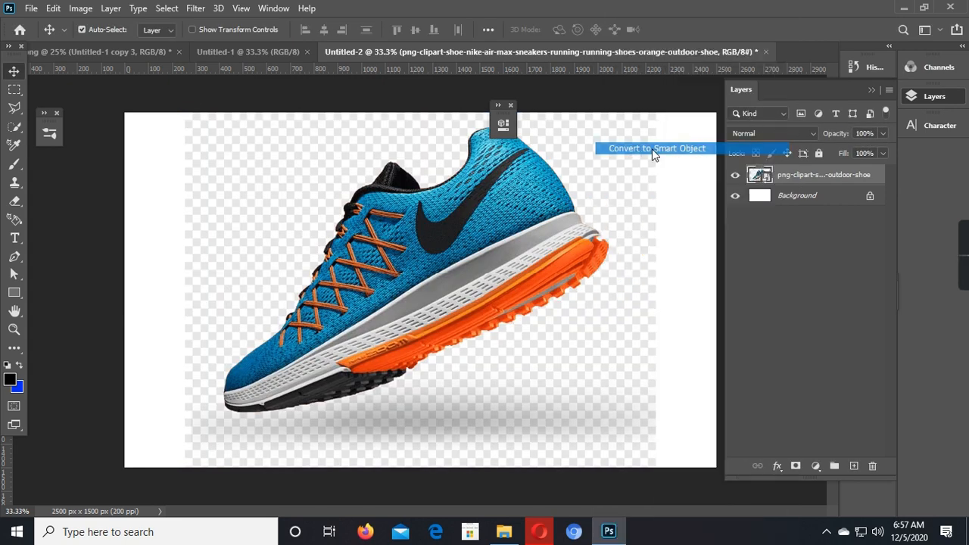
Isolate the shoe with the Quick Selection tool and add a layer mask hiding the checkered backdrop
click(14, 127)
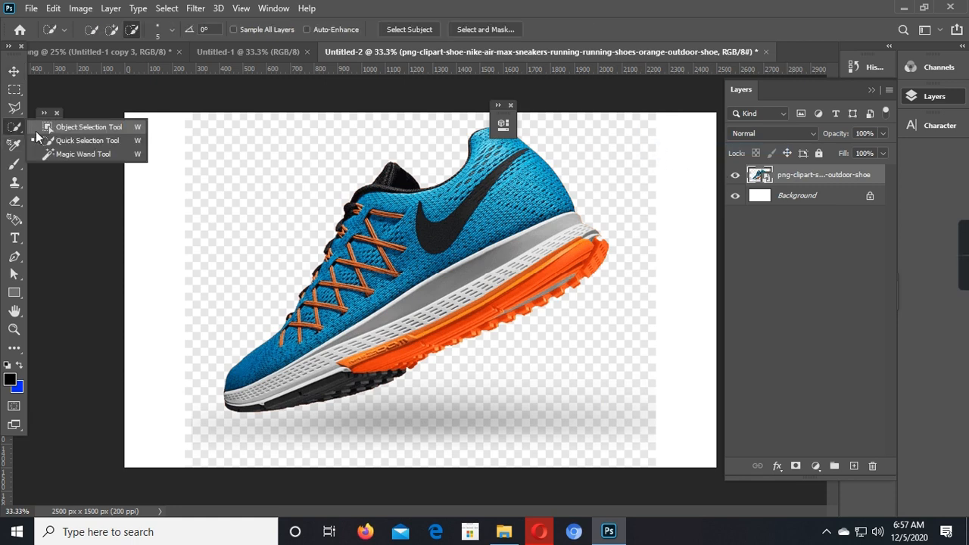
click(57, 141)
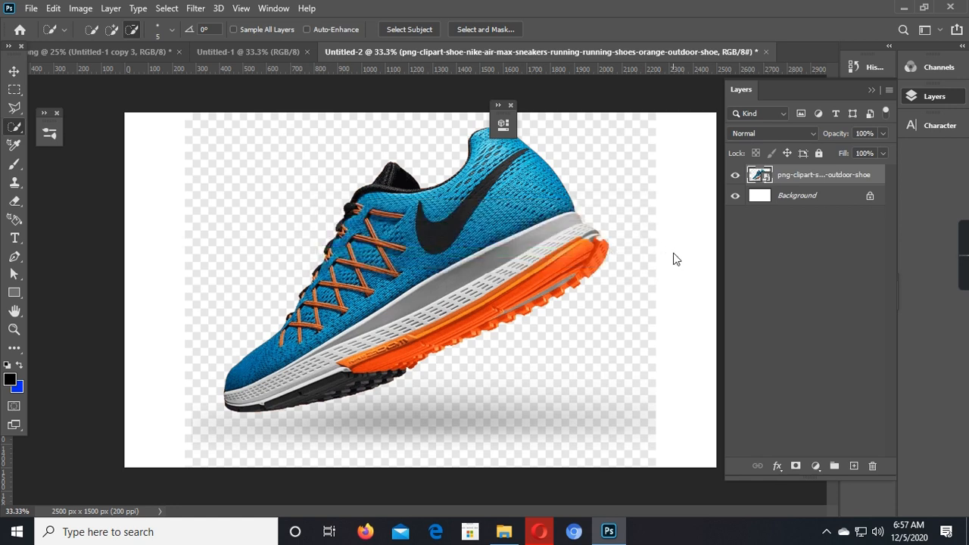
click(798, 467)
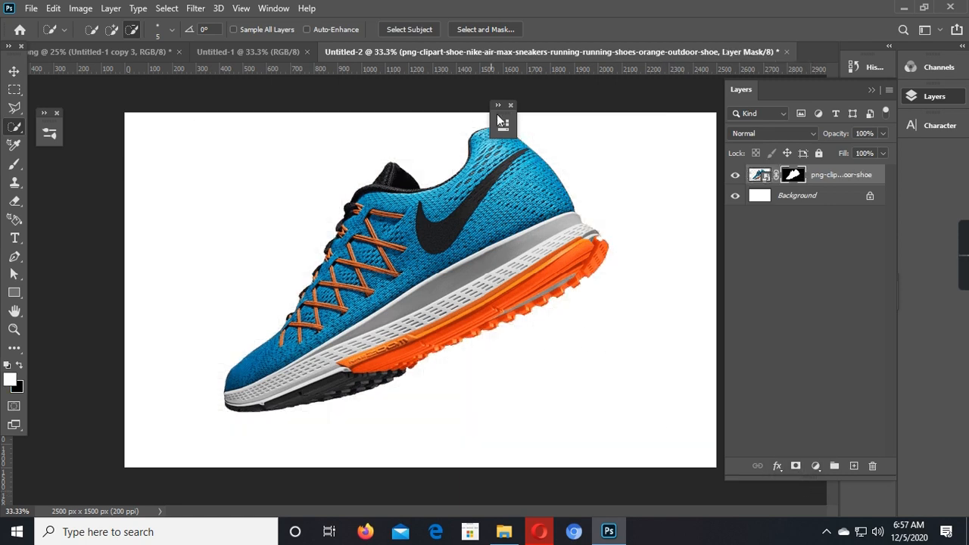
click(512, 105)
Convert the masked shoe layer to a smart object
click(735, 175)
click(735, 175)
right_click(832, 181)
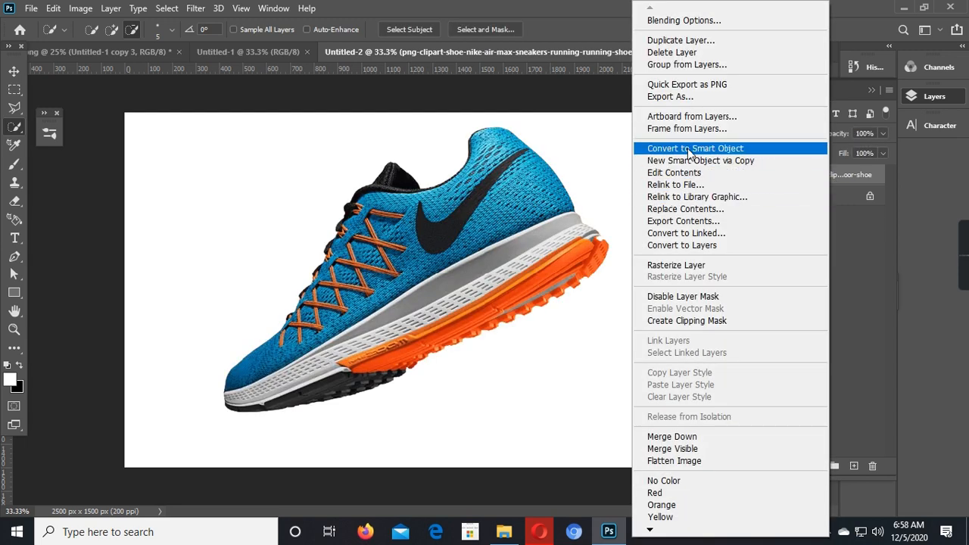
click(691, 149)
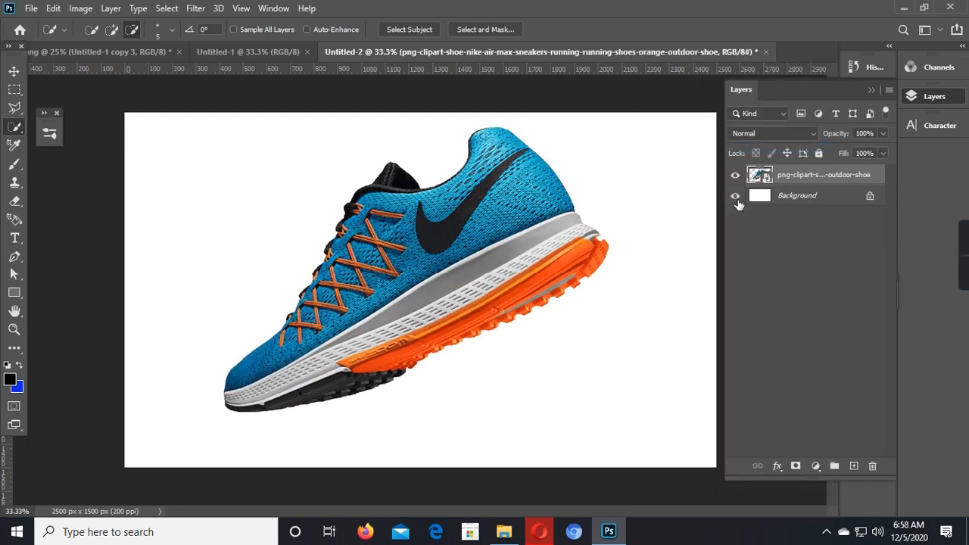
Fill the Background layer with the blue background colour, followed by the black foreground colour
click(814, 199)
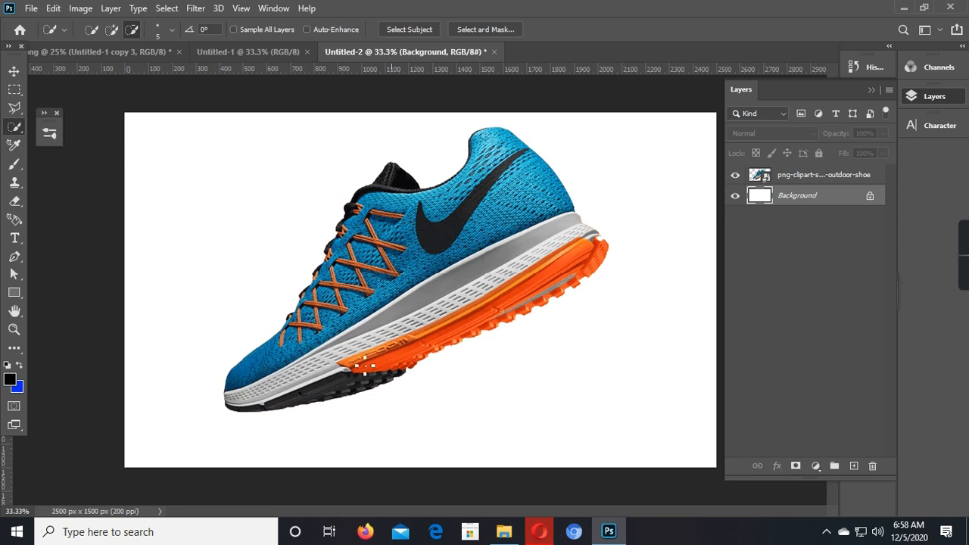
key(ctrl+Delete)
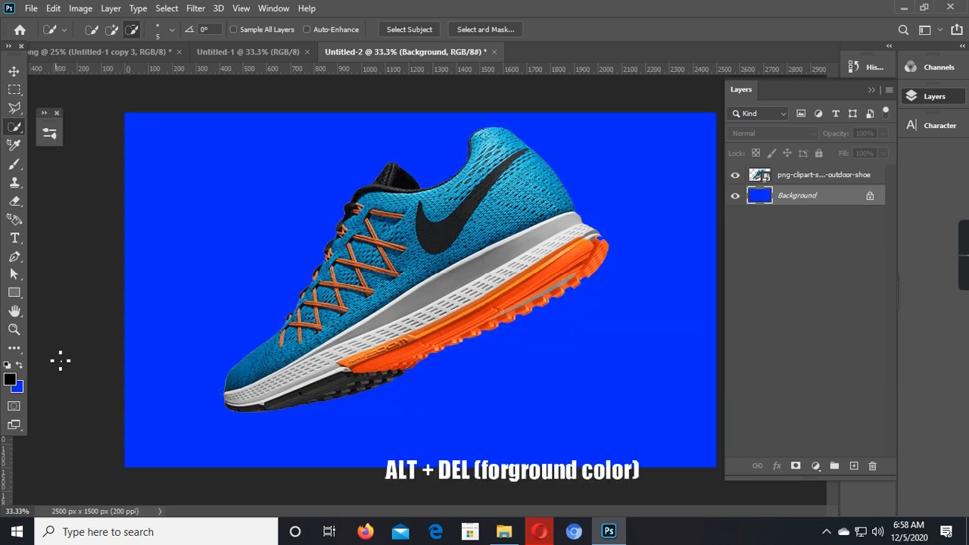
key(alt+Delete)
Move the shoe slightly down on the canvas and scale it down a little
key(v)
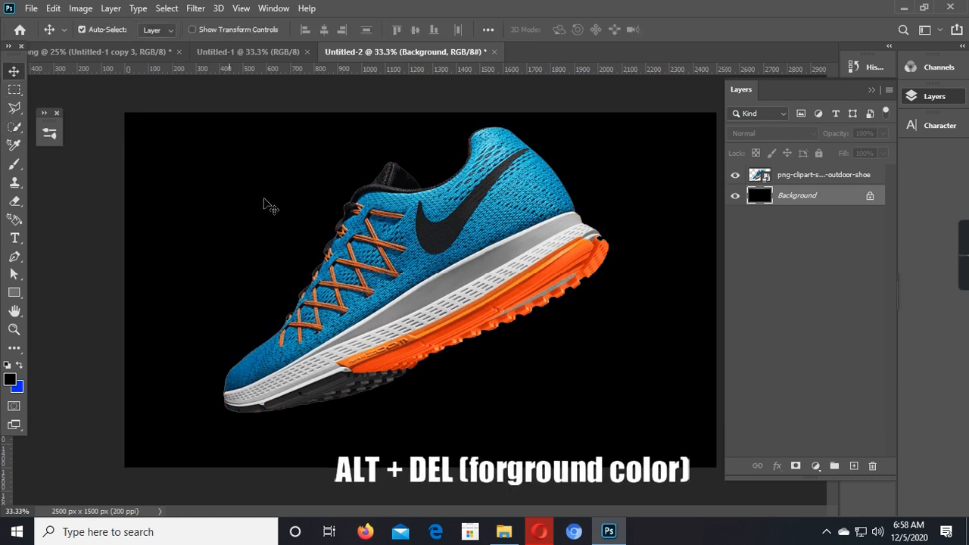
drag(493, 290, 494, 305)
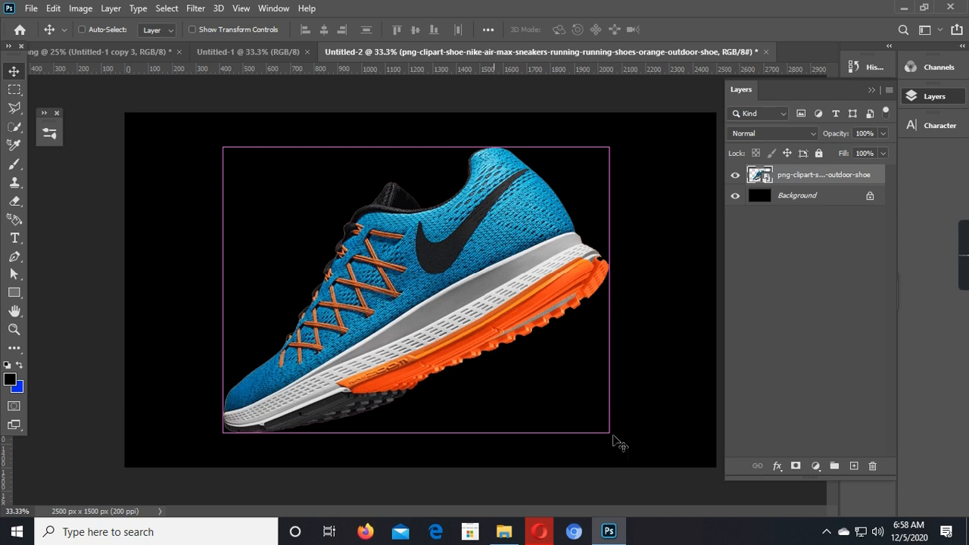
key(ctrl+t)
drag(610, 436, 594, 424)
key(Return)
Duplicate the shoe layer
double_click(797, 176)
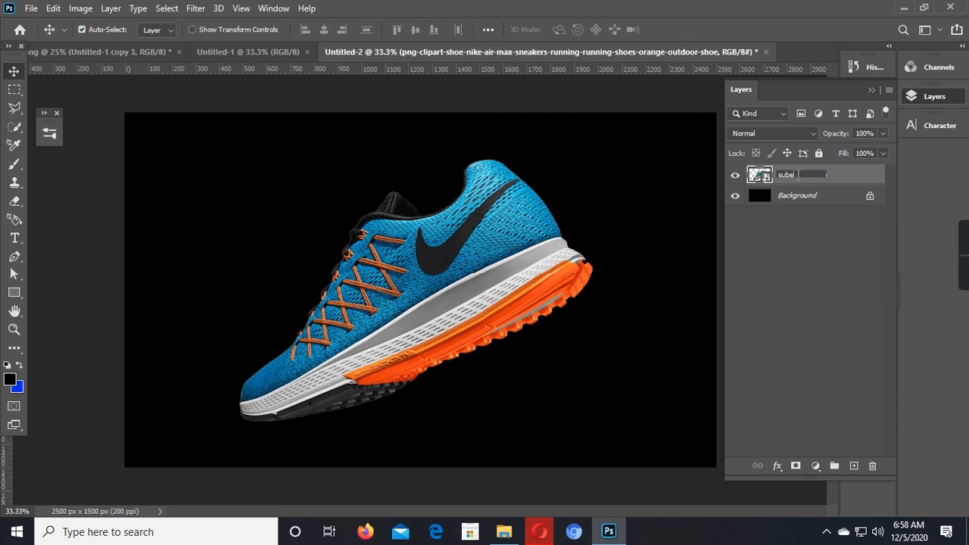
key(Return)
right_click(800, 177)
click(804, 173)
drag(804, 174, 850, 467)
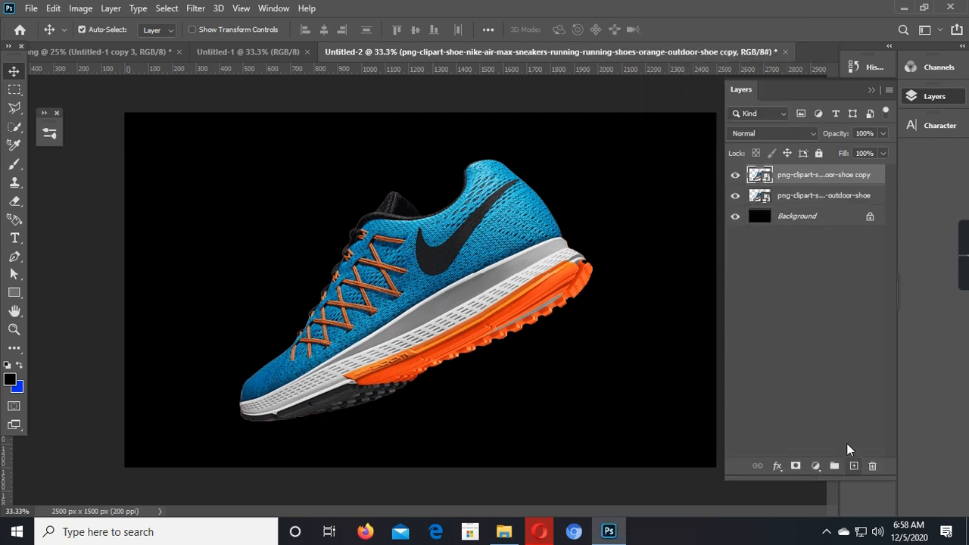
Rename the original shoe layer beneath the copy as subject
click(810, 197)
double_click(810, 196)
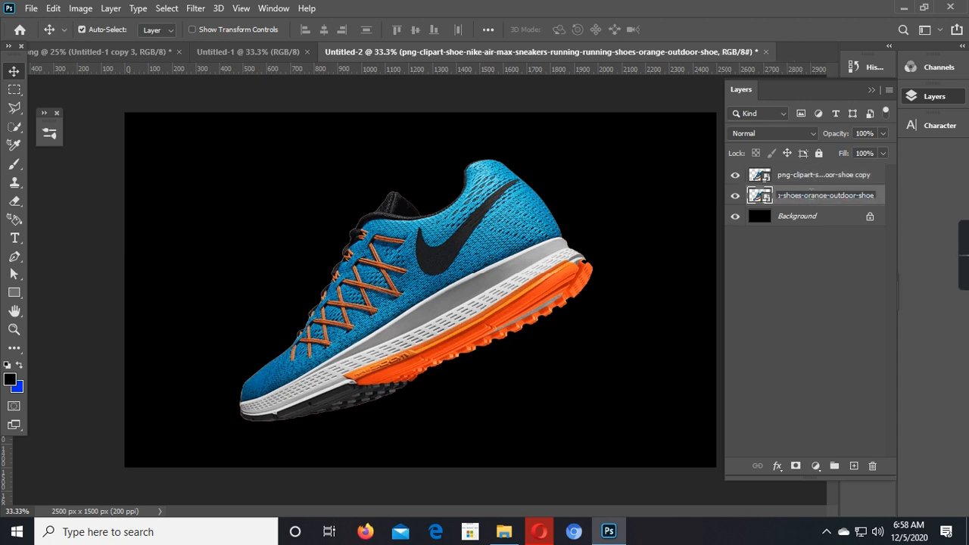
double_click(811, 195)
click(808, 195)
drag(882, 199, 734, 212)
text(s)
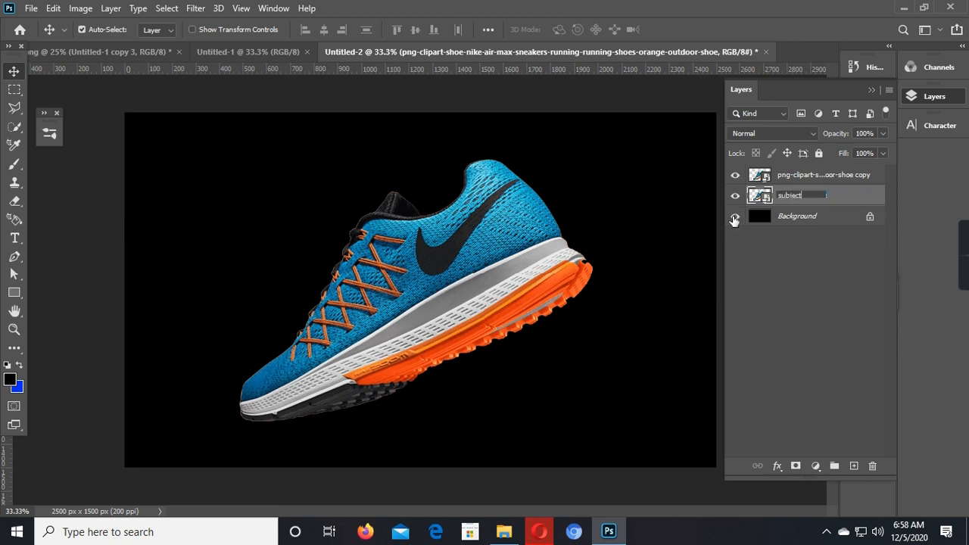
text(ubject)
key(Return)
Apply a Black & White adjustment with the Default preset to the shoe copy layer
click(742, 175)
click(734, 175)
click(733, 177)
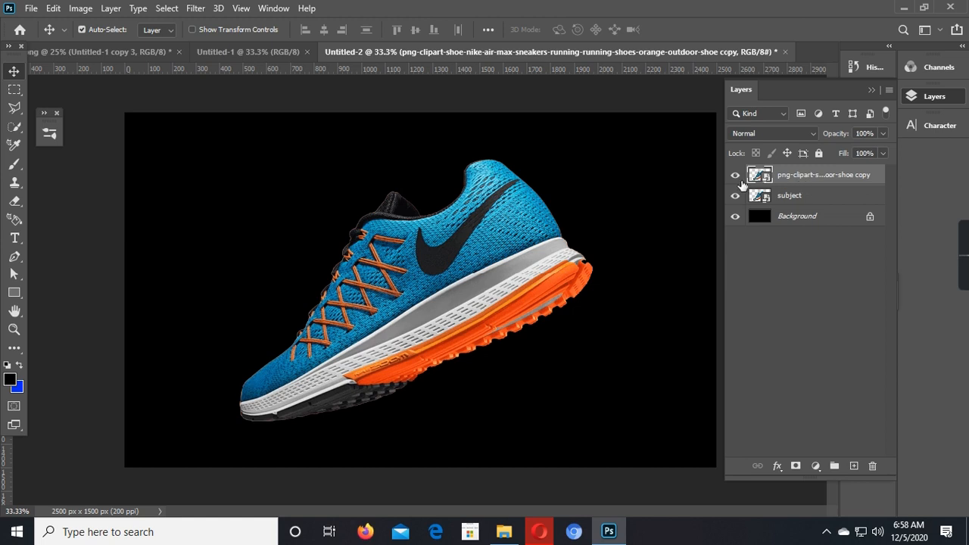
click(78, 8)
mouse_move(118, 44)
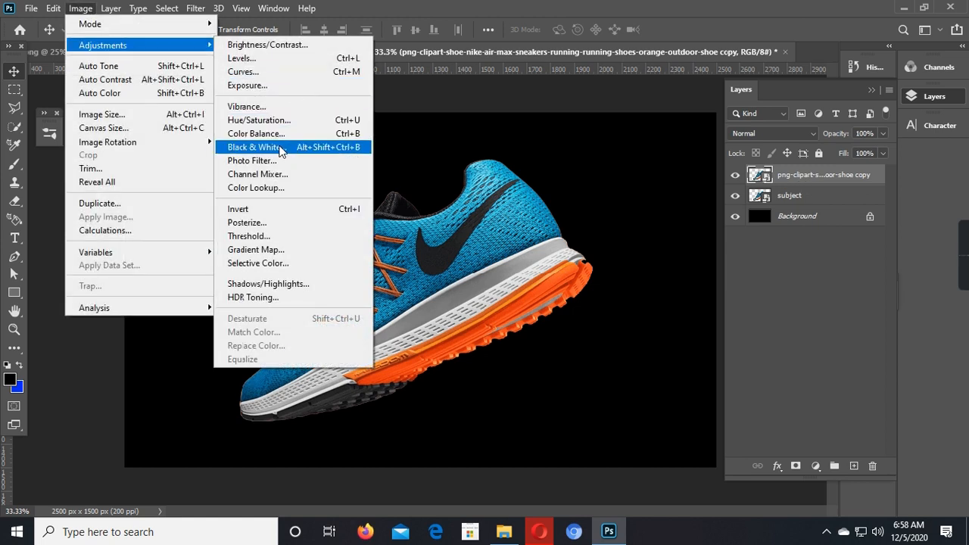
click(280, 149)
drag(536, 57, 742, 80)
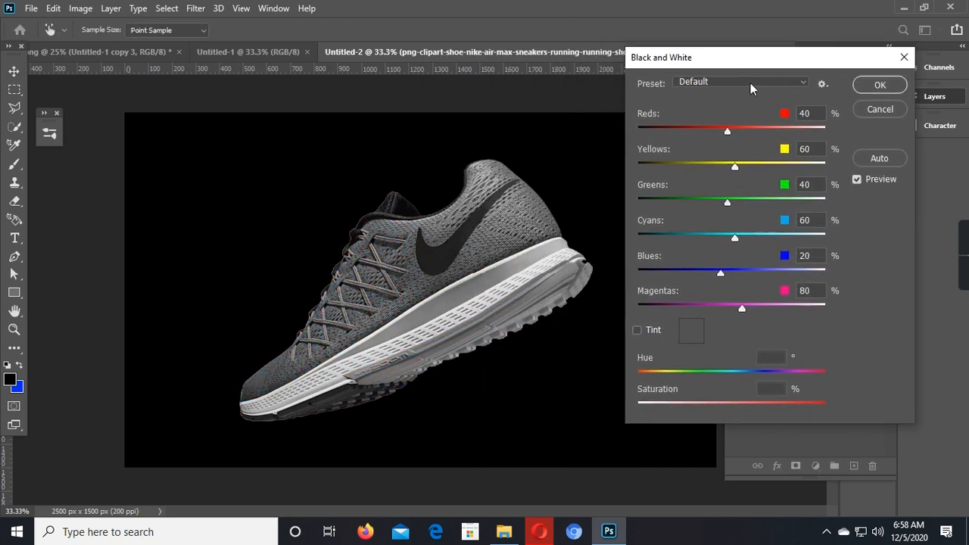
click(876, 86)
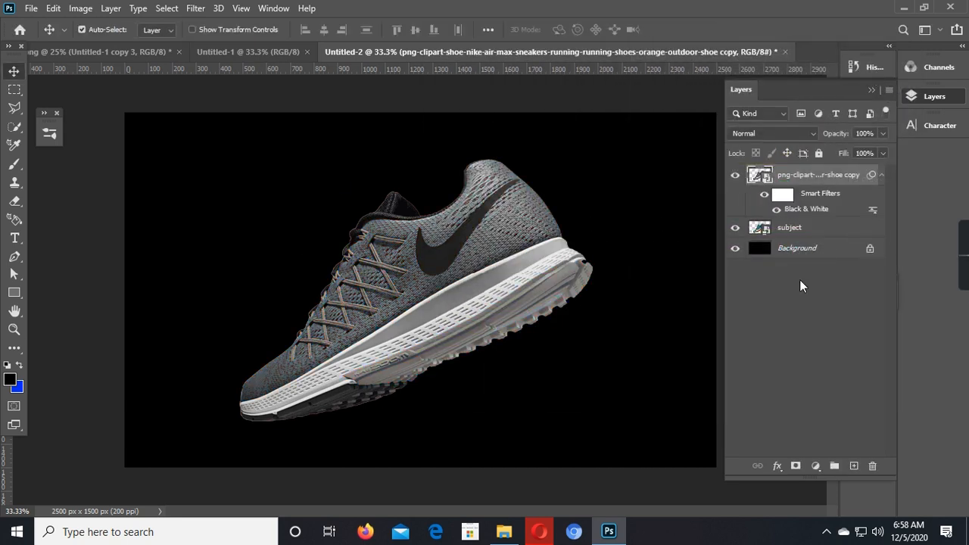
Duplicate the black-and-white shoe layer and invert the colours of the duplicate
click(735, 175)
click(735, 175)
drag(812, 184, 855, 465)
click(81, 9)
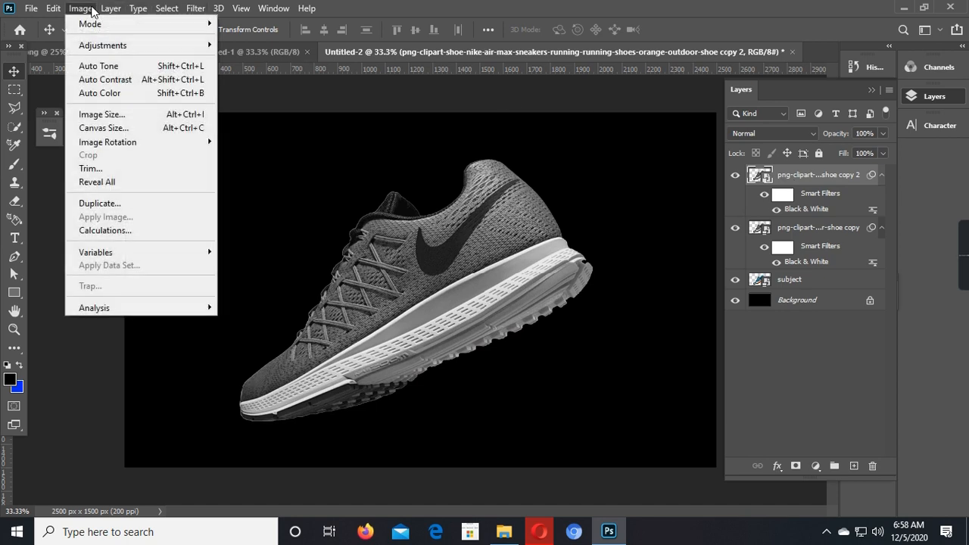
mouse_move(136, 47)
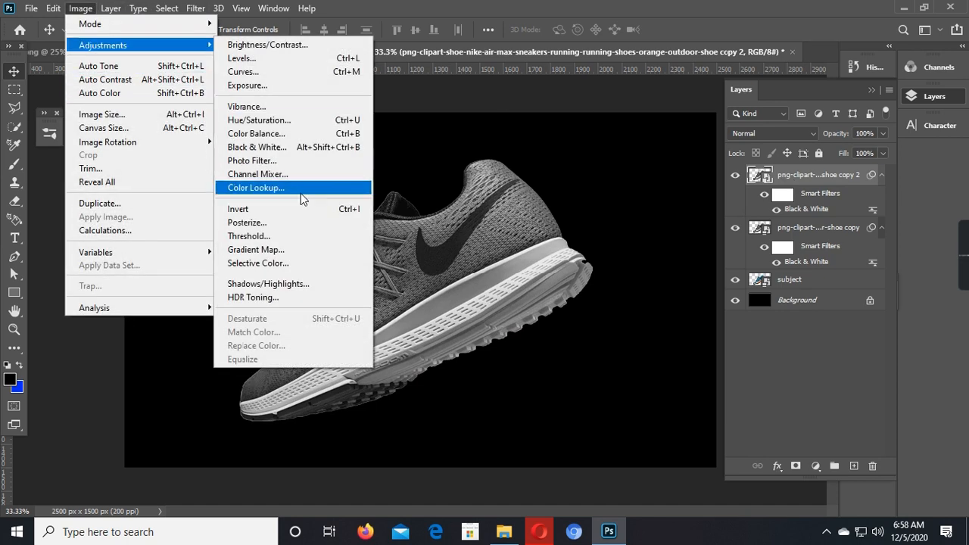
click(289, 211)
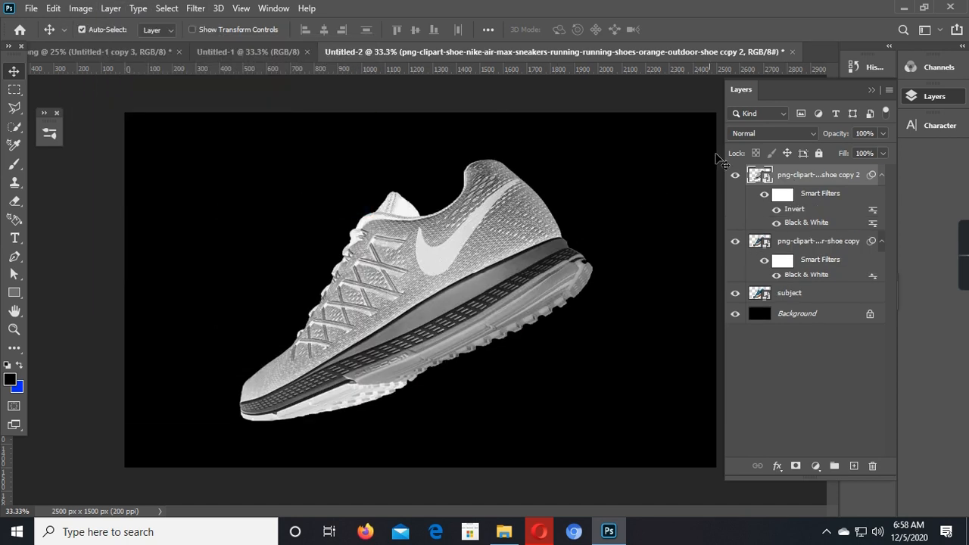
Set the blend mode of the inverted black-and-white shoe layer to Difference and compare the image with it hidden
click(750, 135)
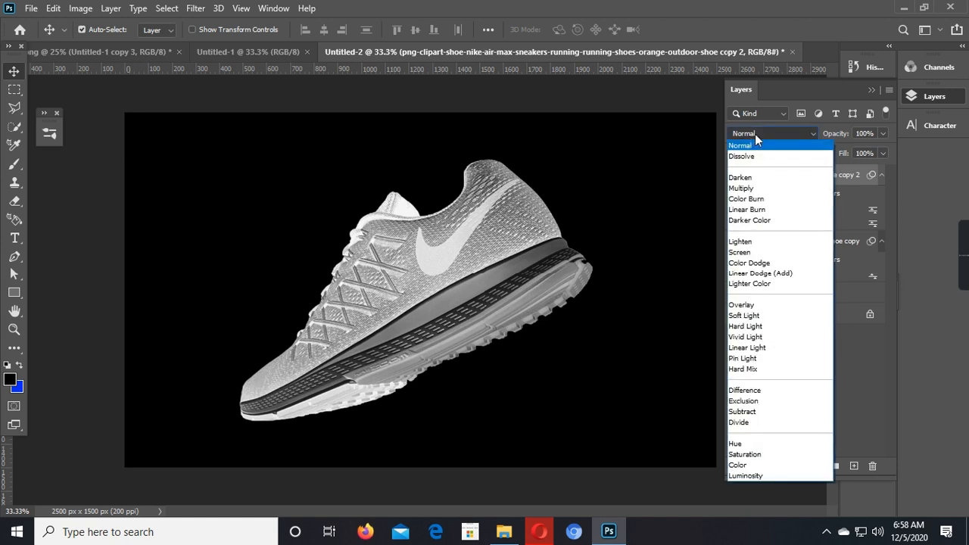
click(757, 391)
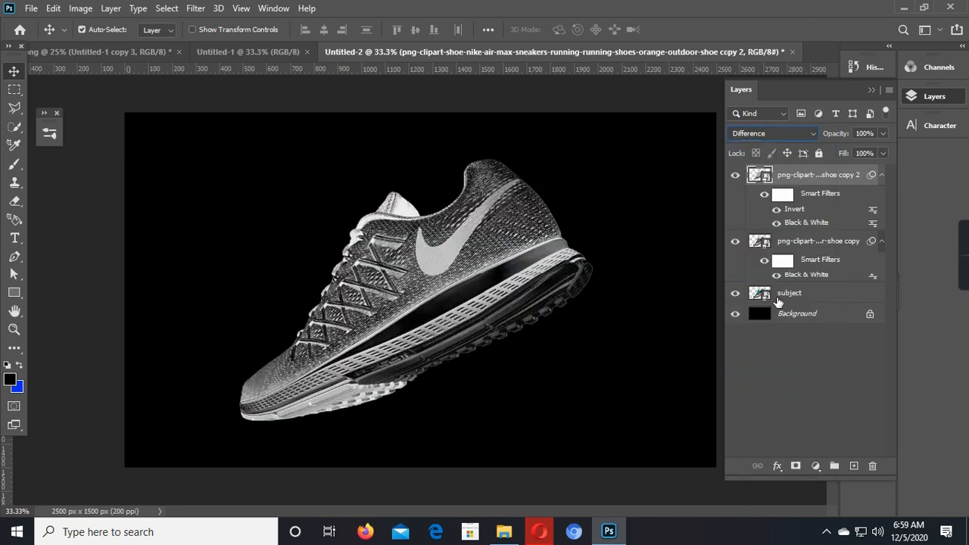
click(736, 175)
click(735, 175)
Combine the two black-and-white shoe layers into a single smart object and compare the image with it hidden
ctrl+click(812, 247)
right_click(809, 214)
click(775, 164)
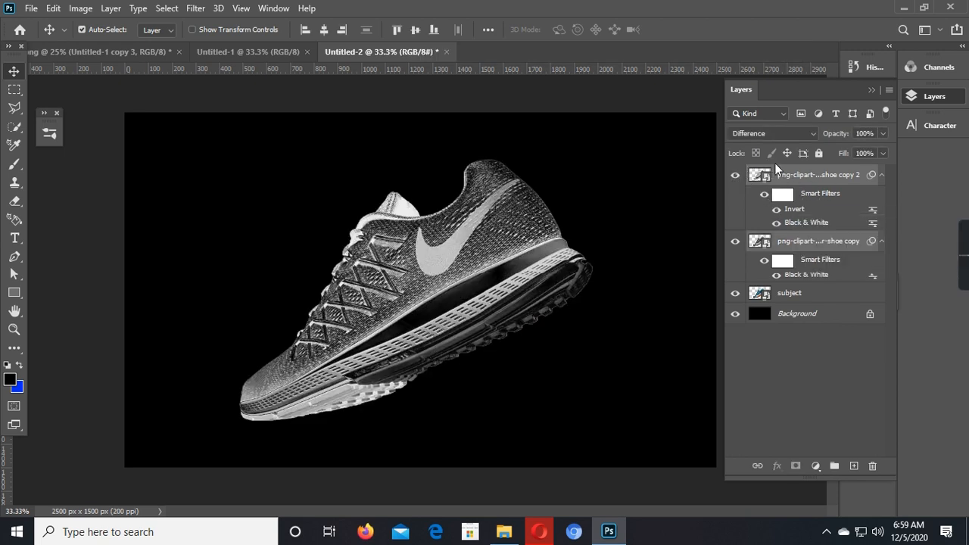
right_click(790, 177)
click(671, 150)
click(735, 176)
click(735, 176)
click(734, 176)
click(734, 176)
Duplicate the combined shoe smart object and invert the colours of the new copy
drag(824, 179, 853, 465)
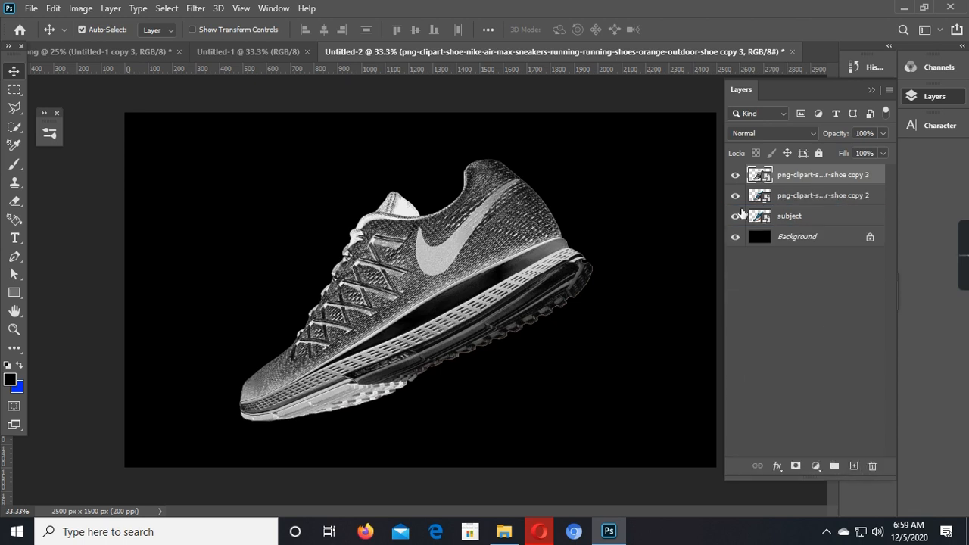
click(81, 8)
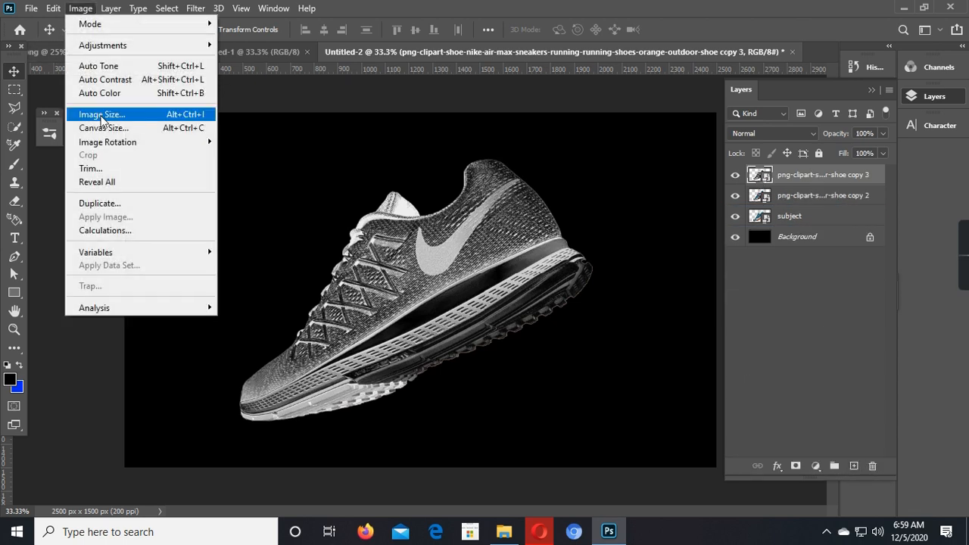
mouse_move(126, 46)
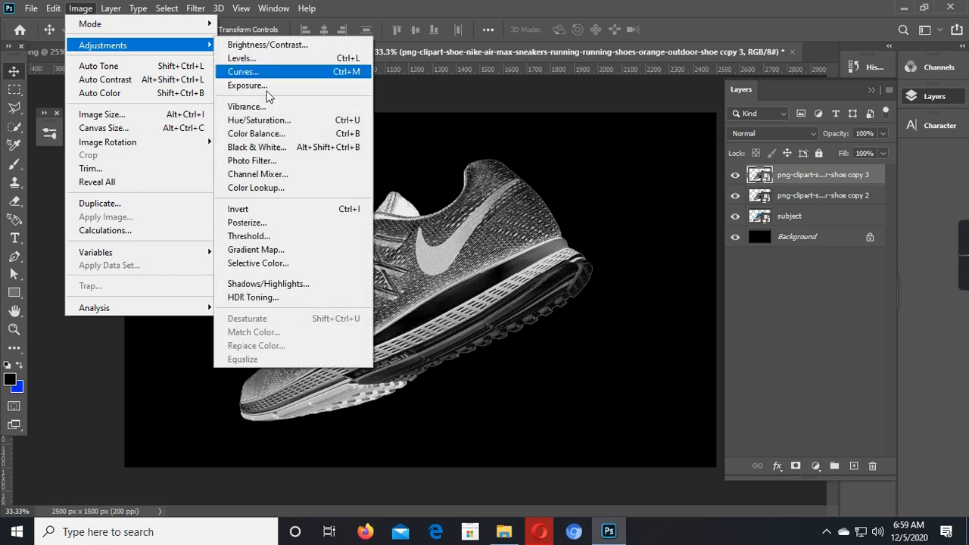
click(296, 211)
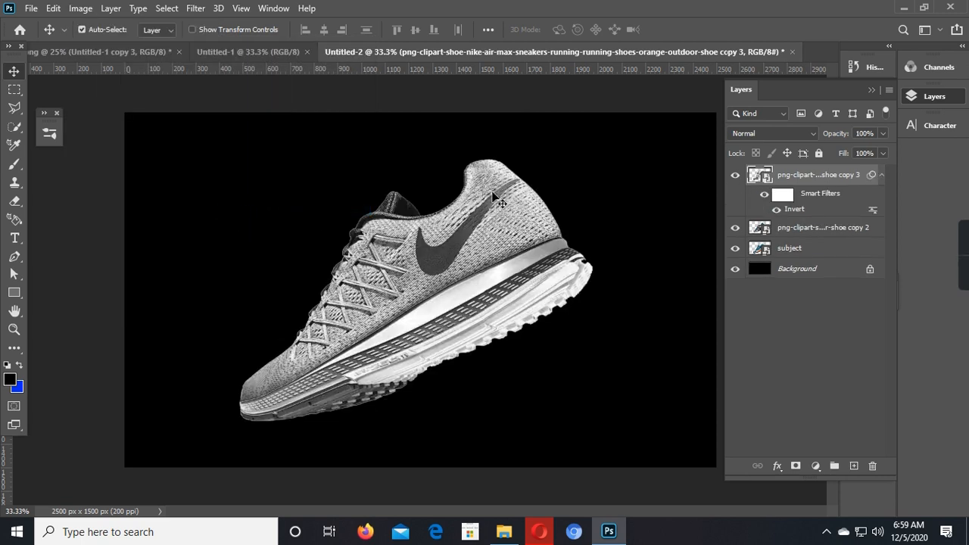
Blend the inverted copy of the combined smart object in Difference mode and compare the image with it hidden
click(736, 137)
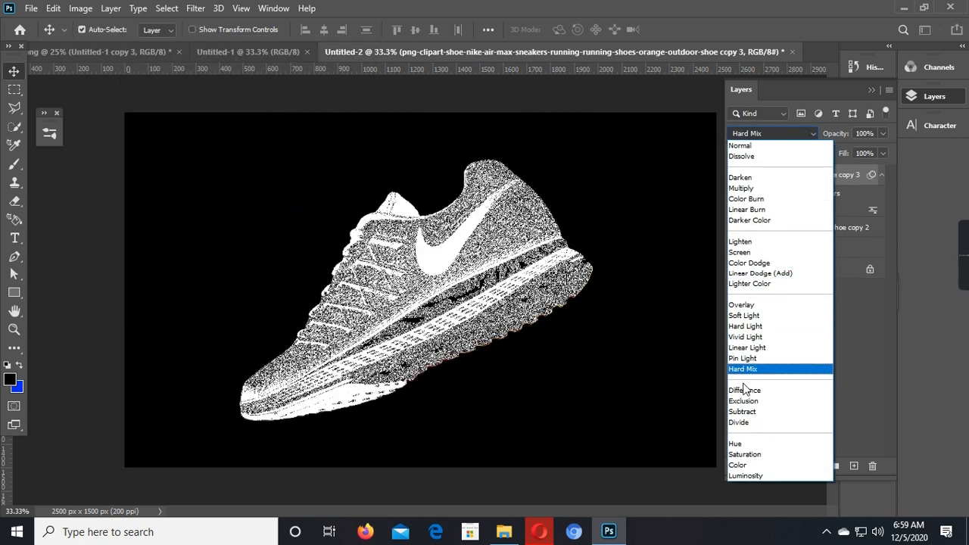
click(744, 390)
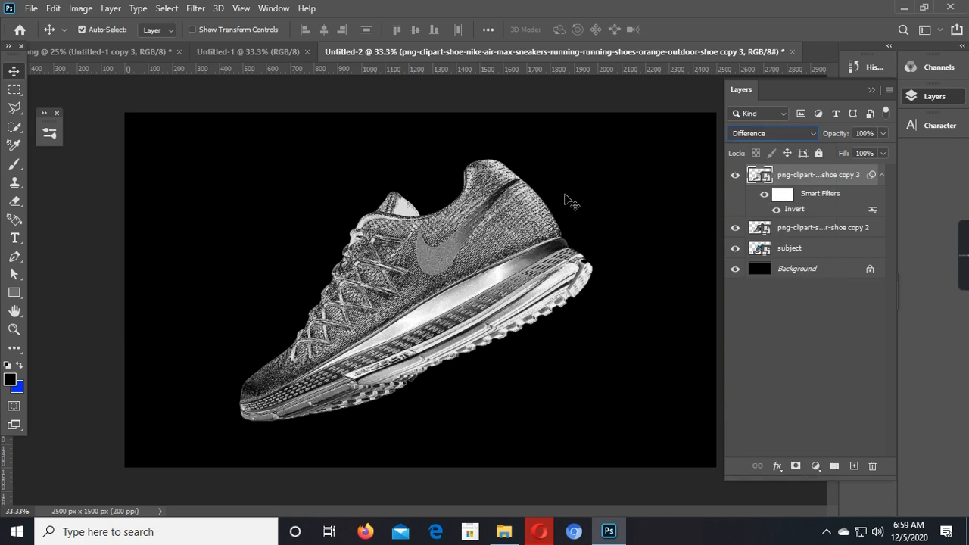
click(736, 176)
click(735, 177)
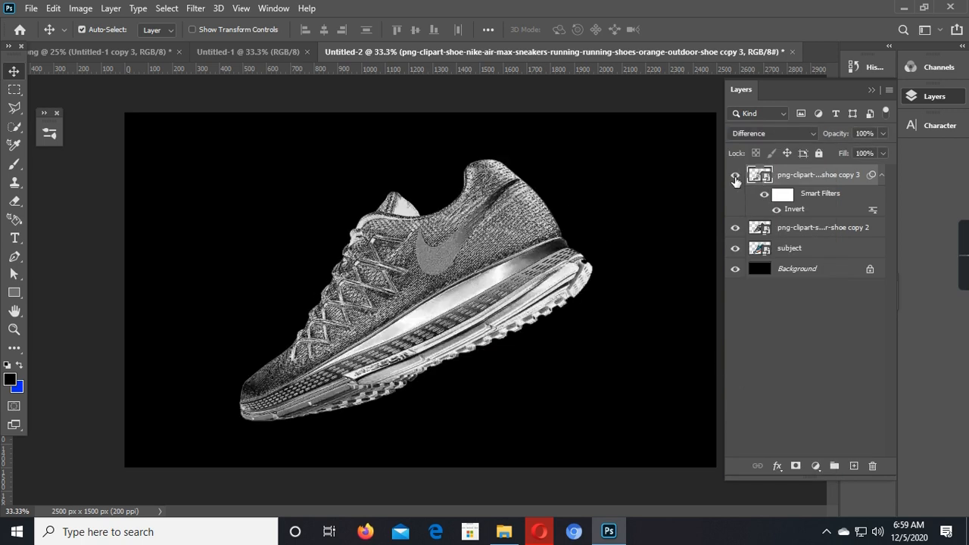
Merge the inverted Difference copy and the shoe smart object beneath it into one smart object and compare the image with it hidden
click(801, 228)
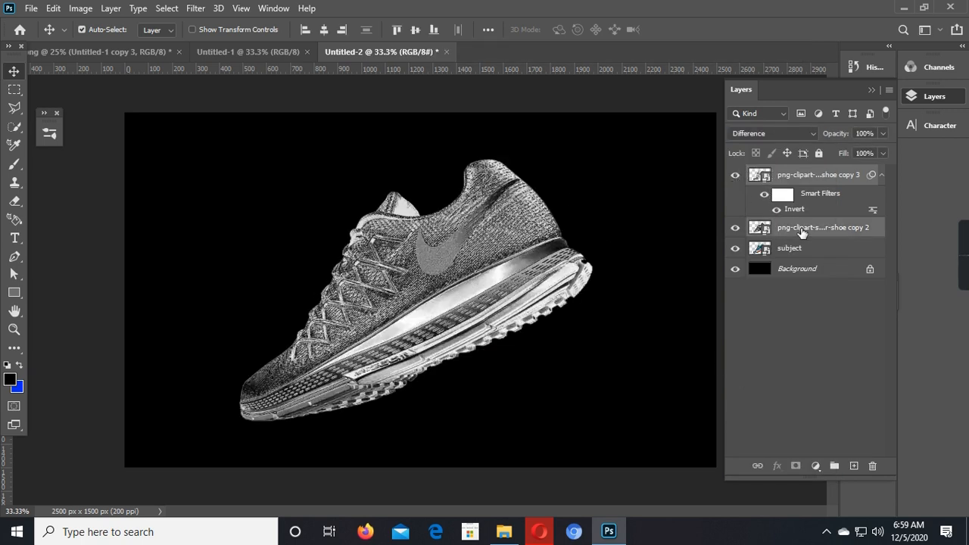
right_click(815, 176)
click(689, 150)
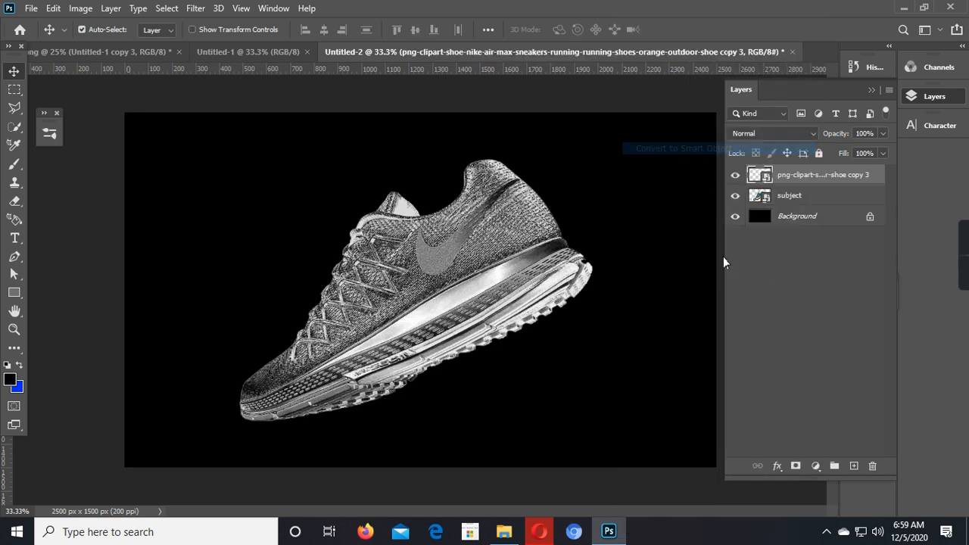
click(734, 176)
click(735, 176)
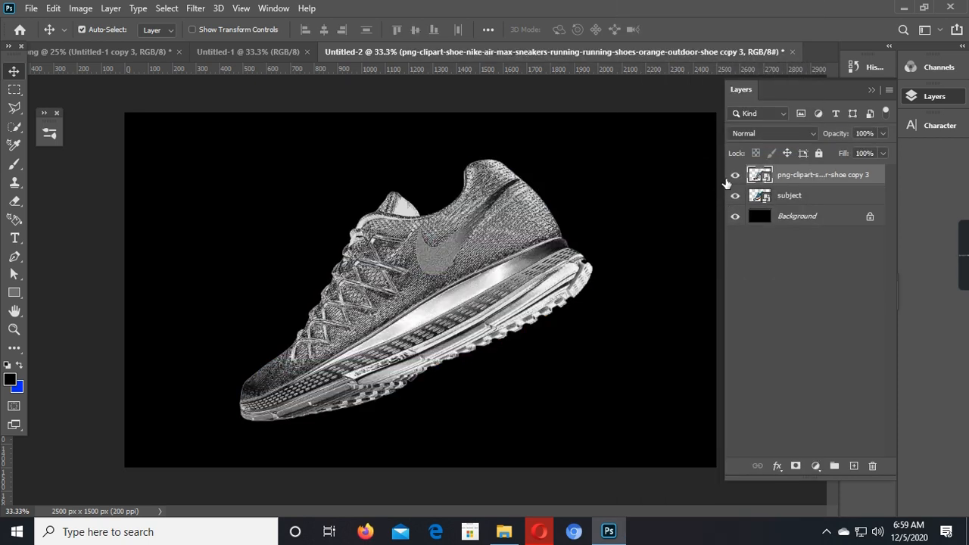
Rename the merged shoe smart object as gold and compare the image with it hidden
double_click(808, 174)
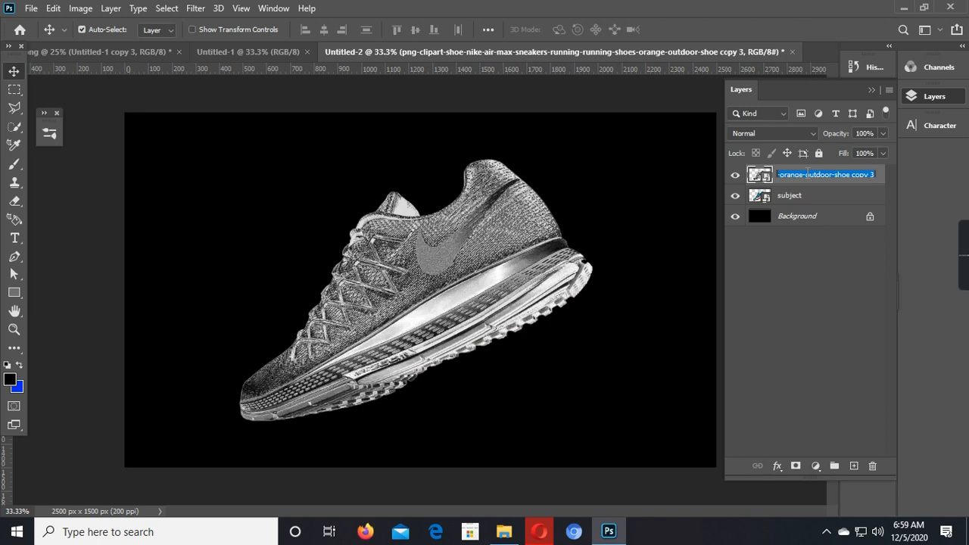
text(oo)
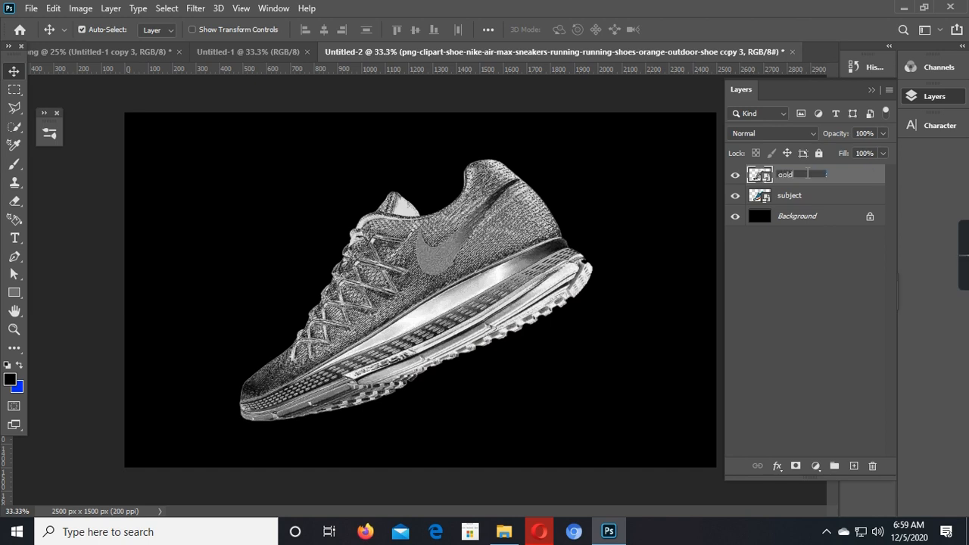
text(ld)
key(Return)
click(734, 177)
click(734, 177)
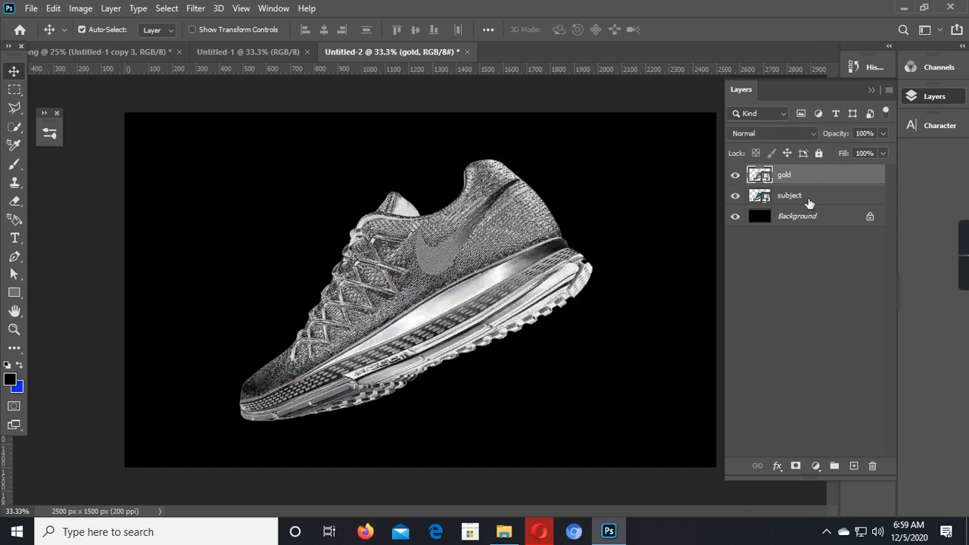
Add a Color Balance adjustment clipped to the gold layer with Midtones at Cyan-Red +17, Magenta-Green +28 and Yellow-Blue -46
click(811, 466)
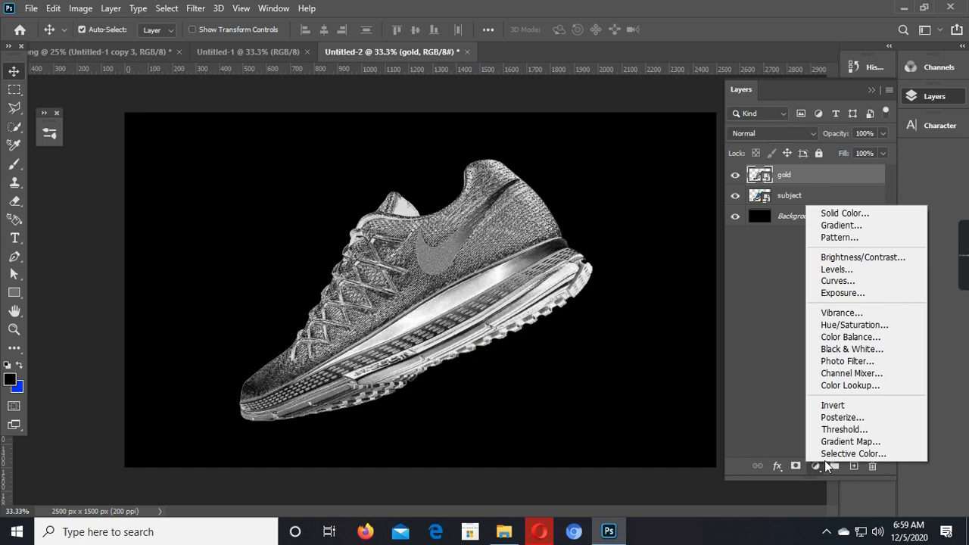
click(852, 337)
drag(424, 126, 728, 126)
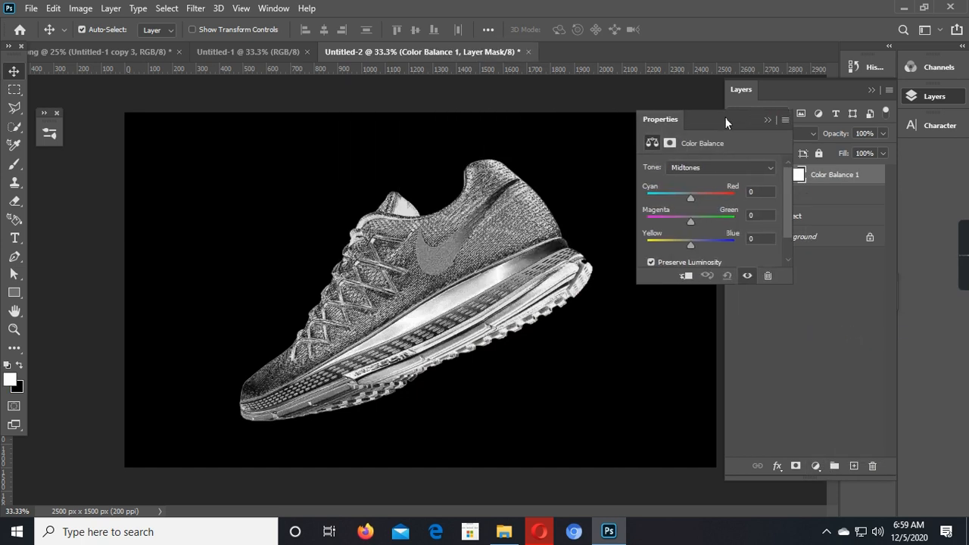
scroll(693, 226, down, 1)
drag(688, 234, 654, 248)
drag(699, 185, 674, 241)
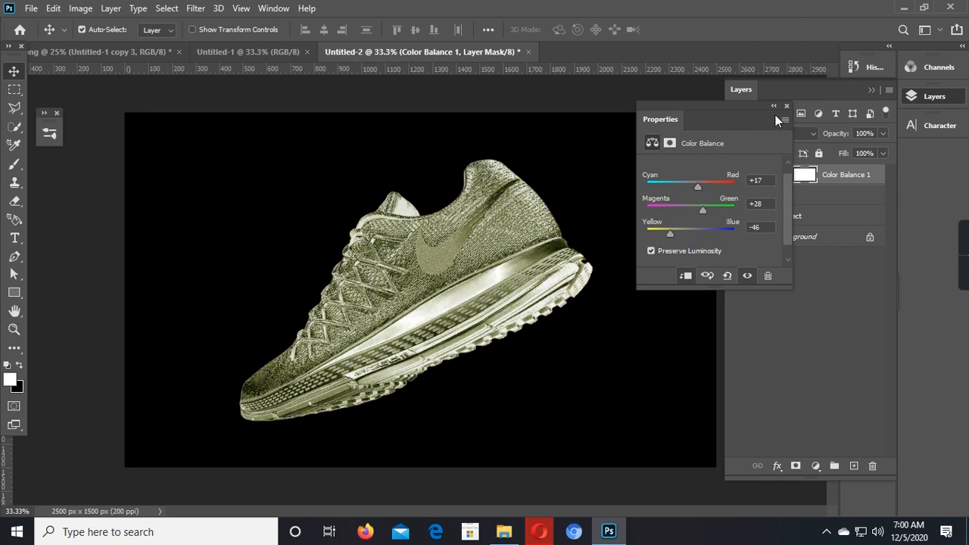
Set the Color Balance Shadows to Cyan-Red -6, Magenta-Green -27 and Yellow-Blue -61
scroll(703, 173, up, 1)
click(703, 169)
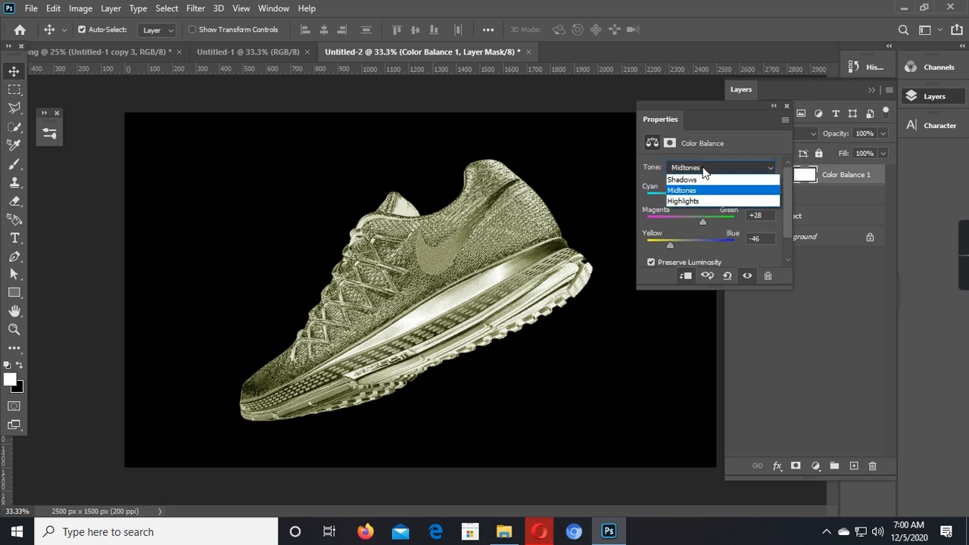
click(703, 180)
drag(687, 240, 696, 222)
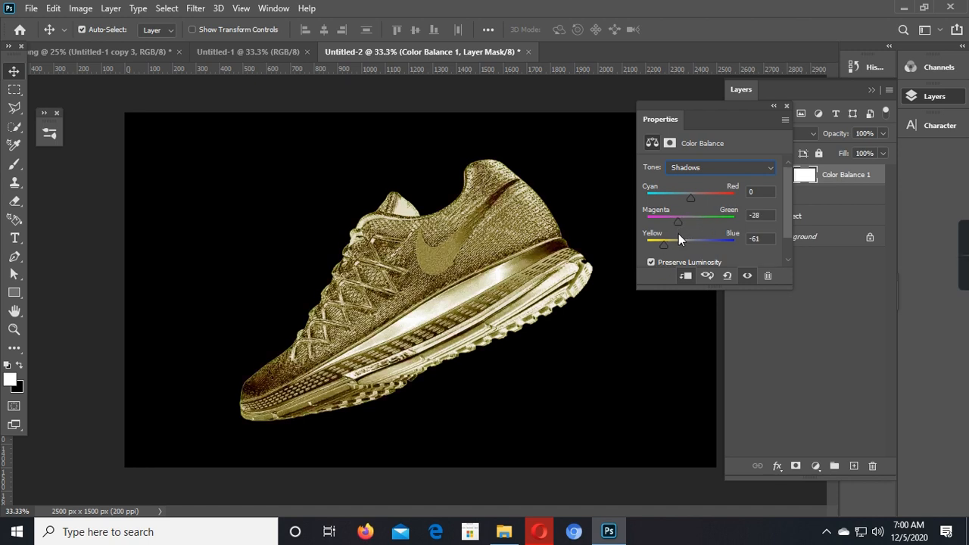
mouse_move(686, 197)
mouse_down()
mouse_move(676, 206)
mouse_move(691, 207)
mouse_move(689, 198)
mouse_up()
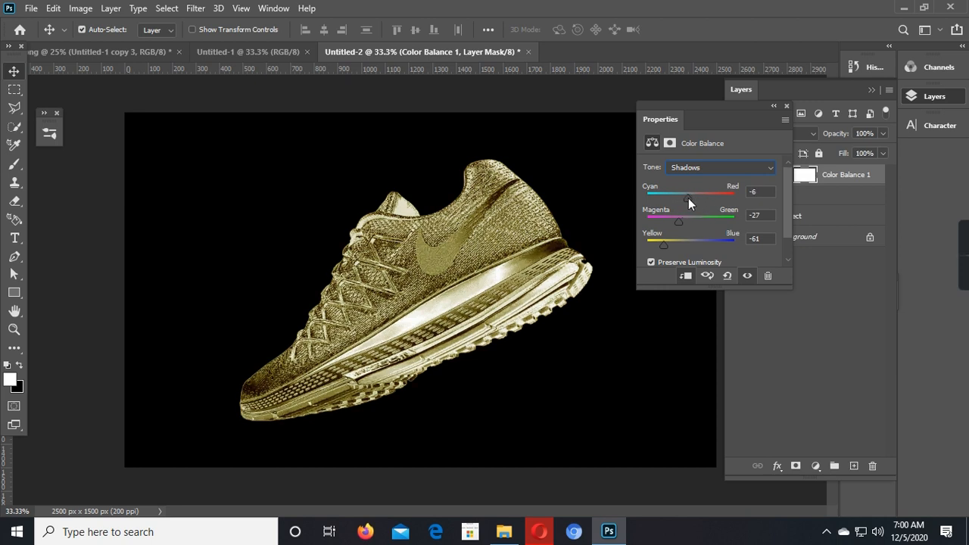
click(774, 106)
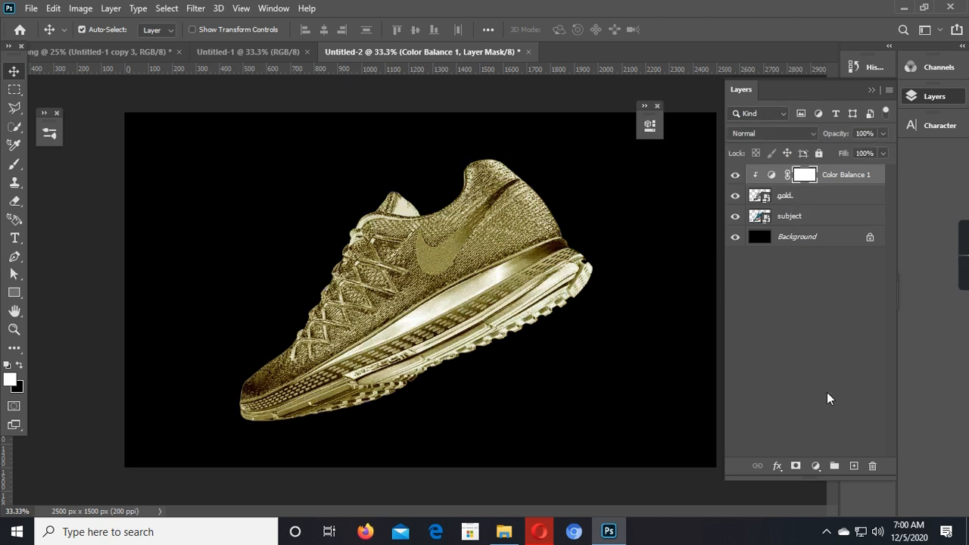
Add a Levels adjustment clipped to the layers below and adjust its RGB input levels to deepen the dark tones
click(815, 466)
click(843, 274)
drag(582, 128, 773, 203)
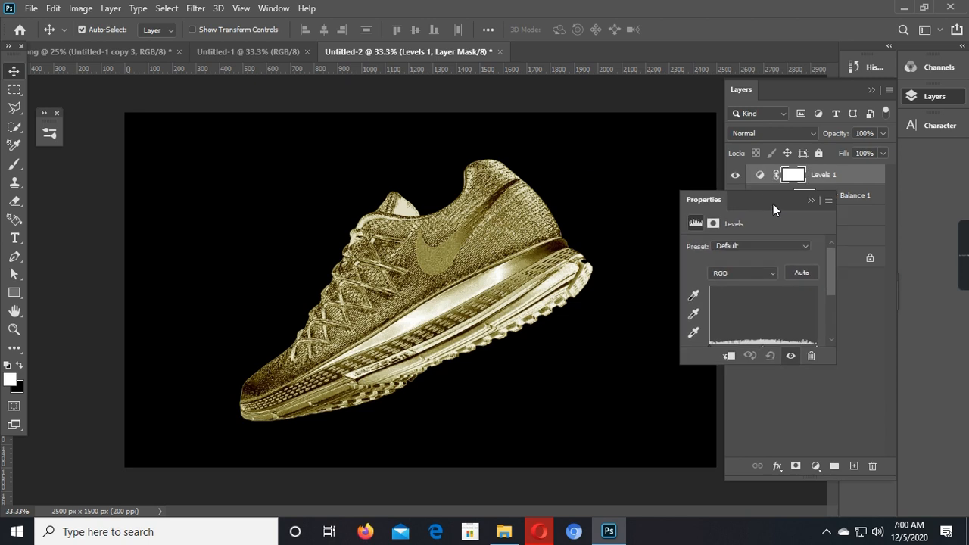
scroll(763, 248, down, 1)
click(729, 356)
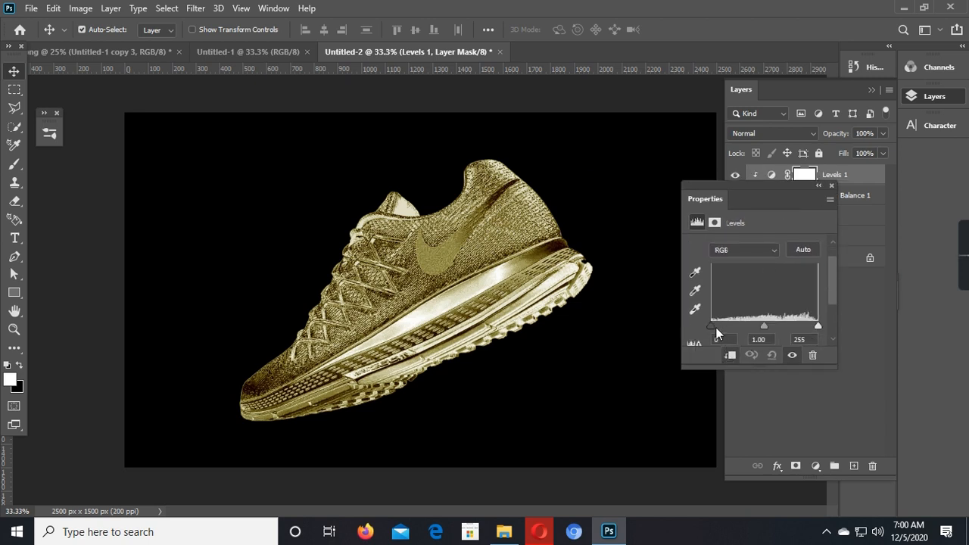
drag(711, 327, 769, 330)
click(820, 187)
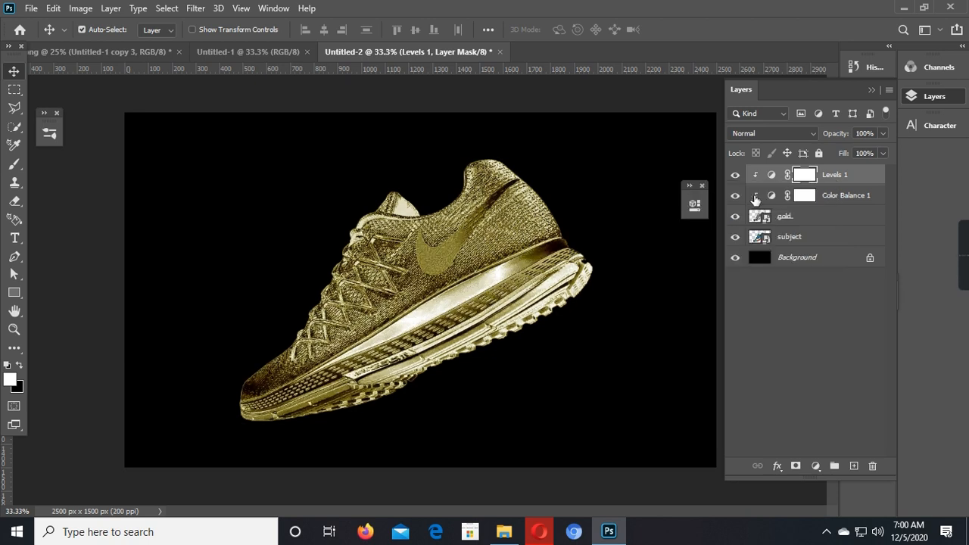
Compare the image with the Levels adjustment and the gold layer hidden and shown
click(735, 176)
click(735, 176)
click(824, 218)
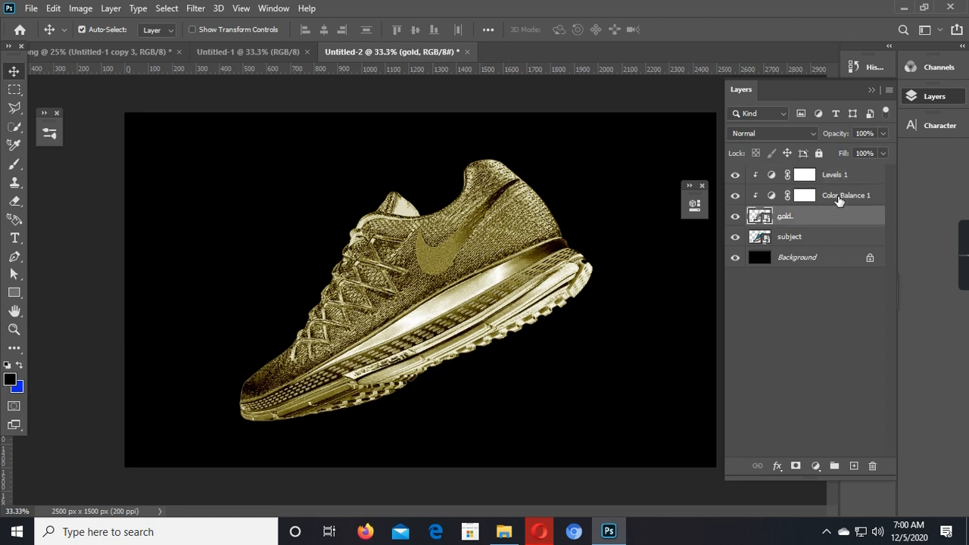
click(840, 200)
click(830, 180)
click(736, 178)
click(735, 176)
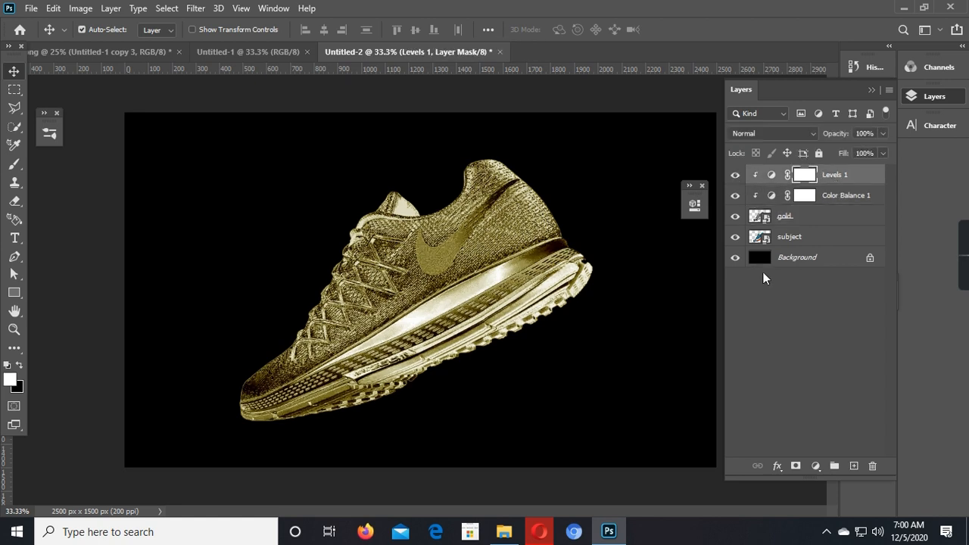
click(733, 218)
click(734, 218)
Combine the gold layer with its Color Balance and Levels adjustments into a single smart object
click(820, 225)
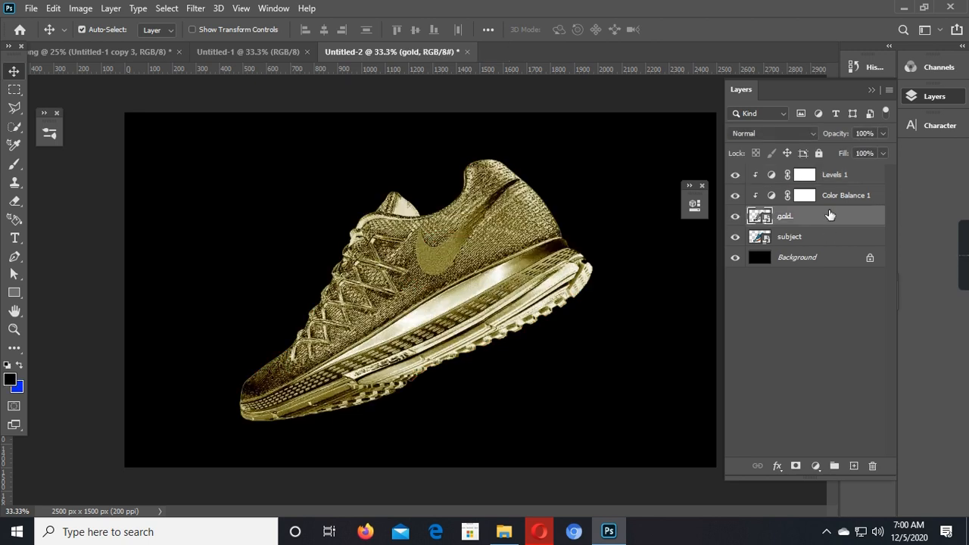
shift+click(837, 203)
shift+click(839, 175)
right_click(837, 197)
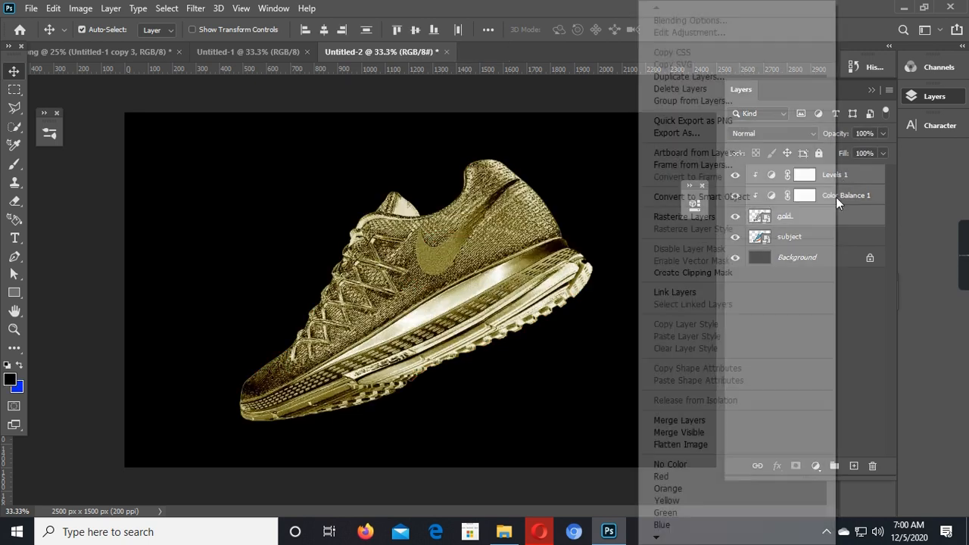
click(761, 205)
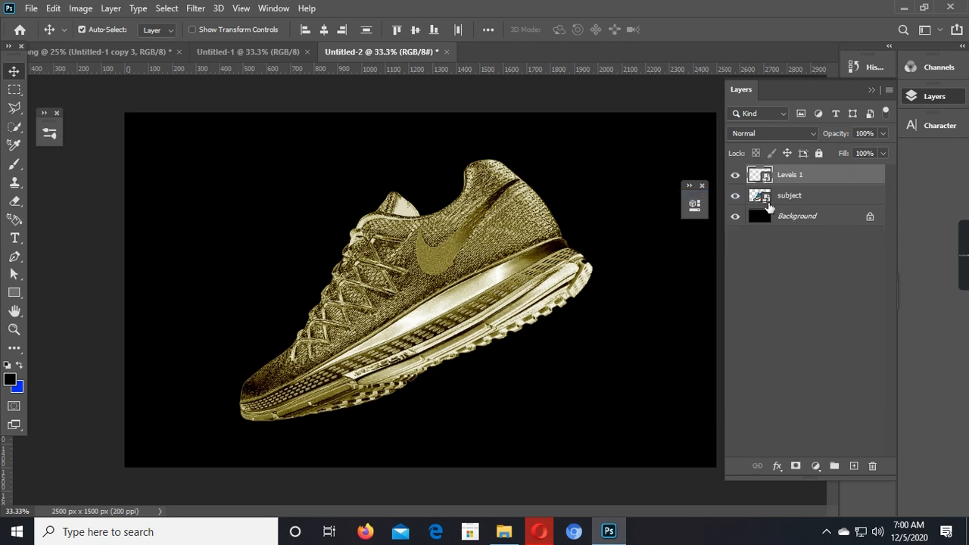
click(741, 180)
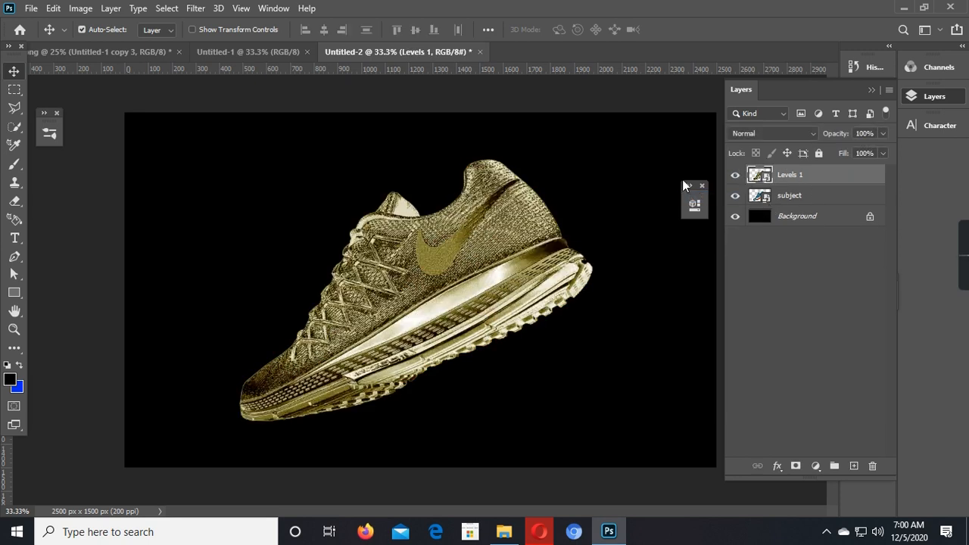
click(194, 8)
mouse_move(195, 8)
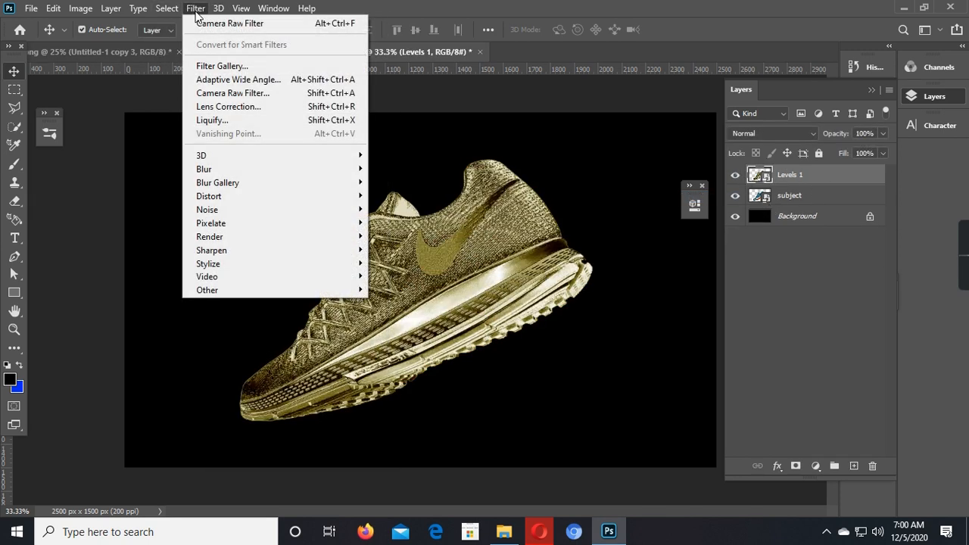
click(257, 93)
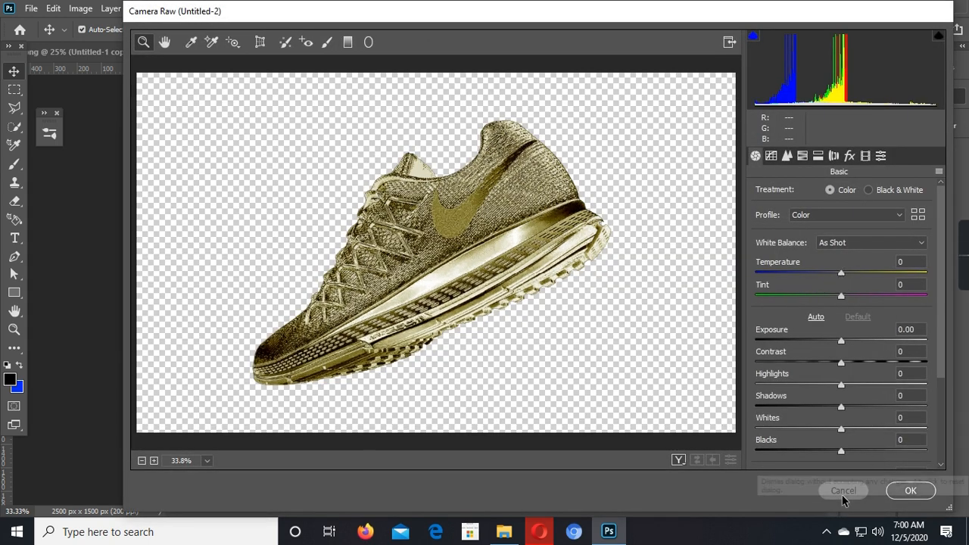
click(843, 492)
Unlock the black background as a regular layer and combine it with the subject and gold shoe layers into one smart object
double_click(803, 218)
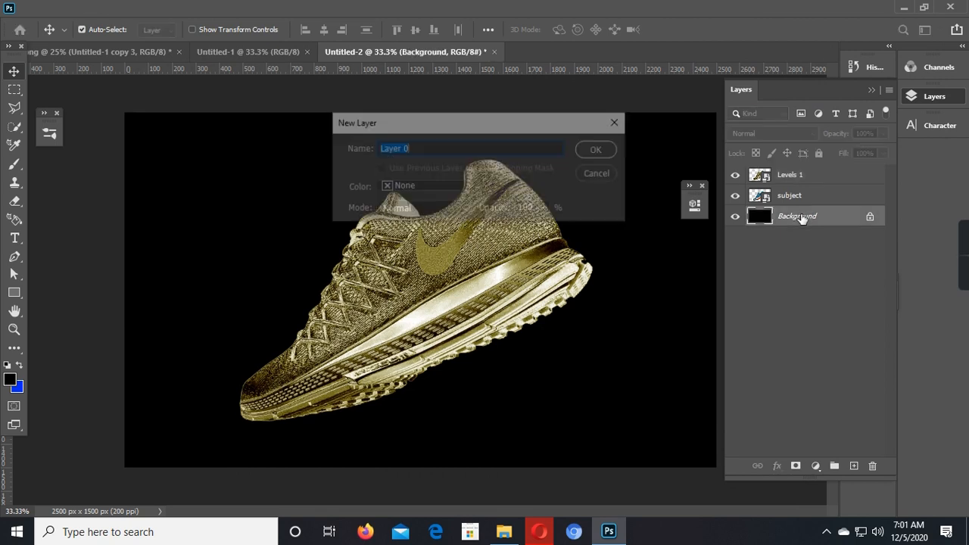
click(615, 150)
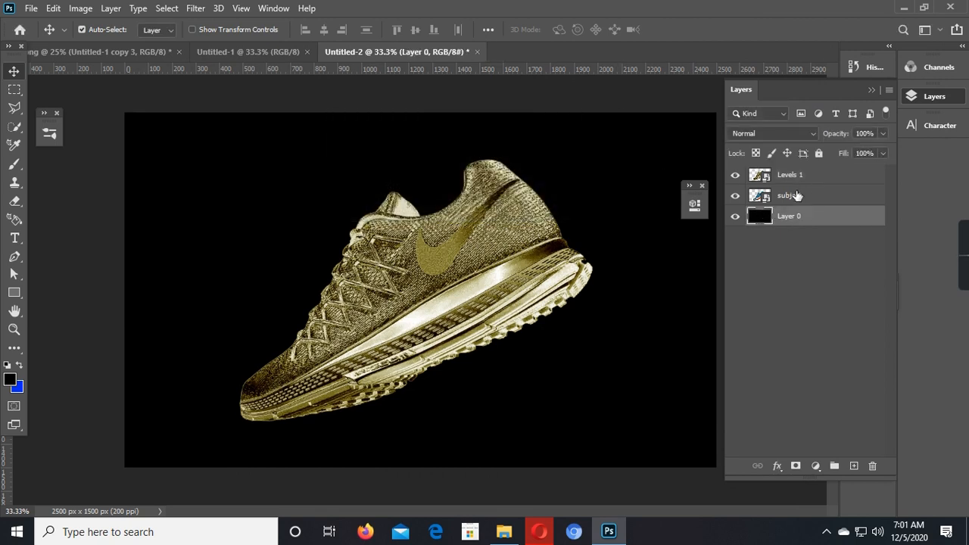
shift+click(804, 193)
shift+click(806, 181)
right_click(807, 186)
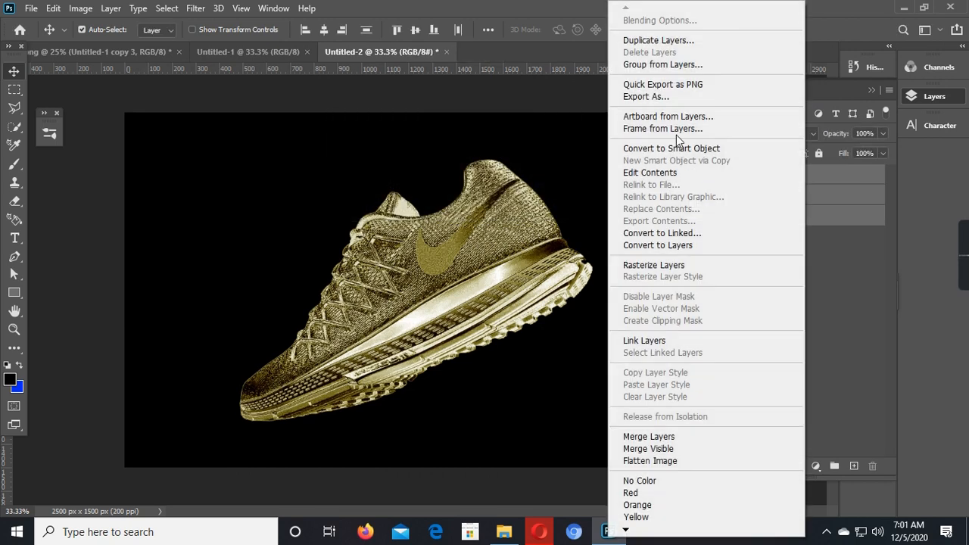
click(698, 149)
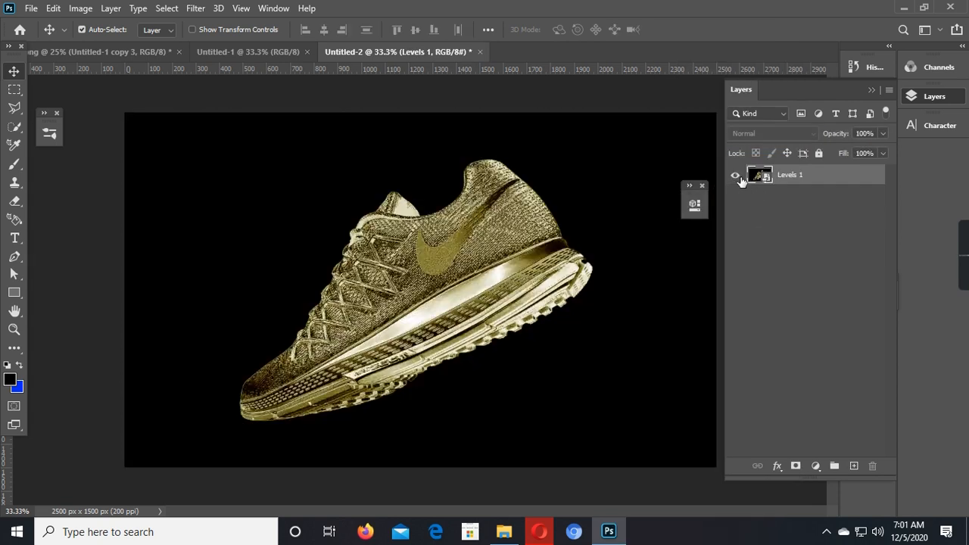
Adjust the combined image in Camera Raw with Temperature +11, Tint -16, Exposure -0.40, Contrast +7, Highlights -7, Shadows -6 and Texture +17
click(195, 8)
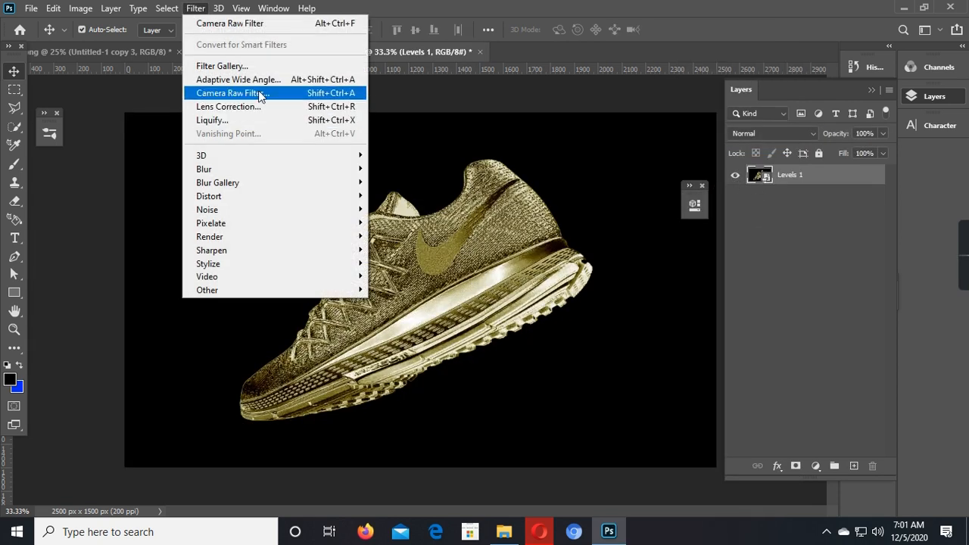
click(255, 93)
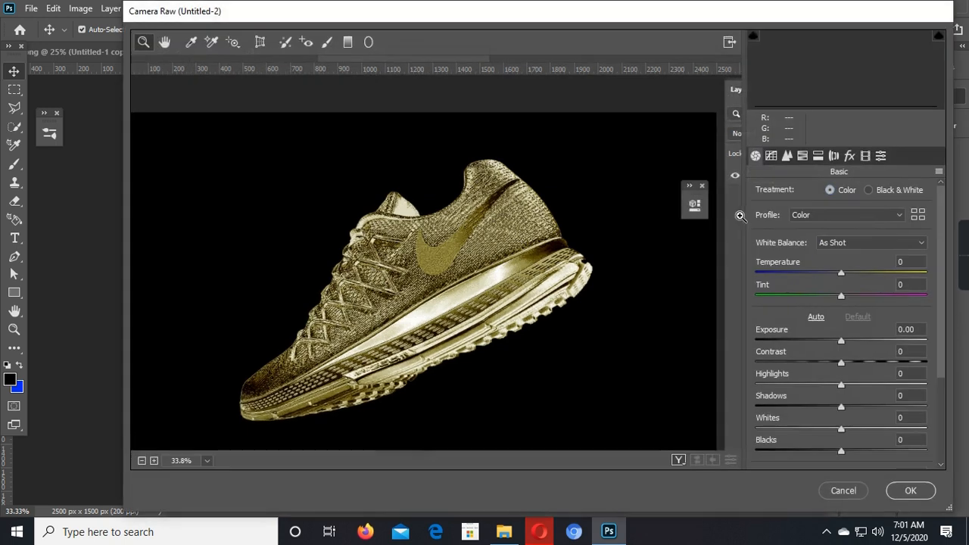
drag(846, 278, 836, 425)
scroll(838, 428, down, 2)
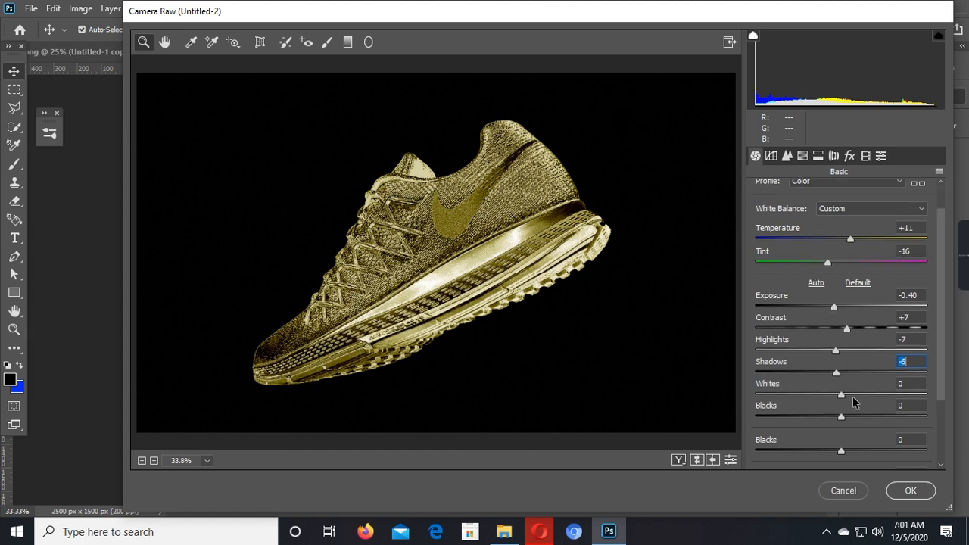
scroll(871, 387, down, 1)
drag(844, 384, 841, 410)
scroll(841, 409, down, 1)
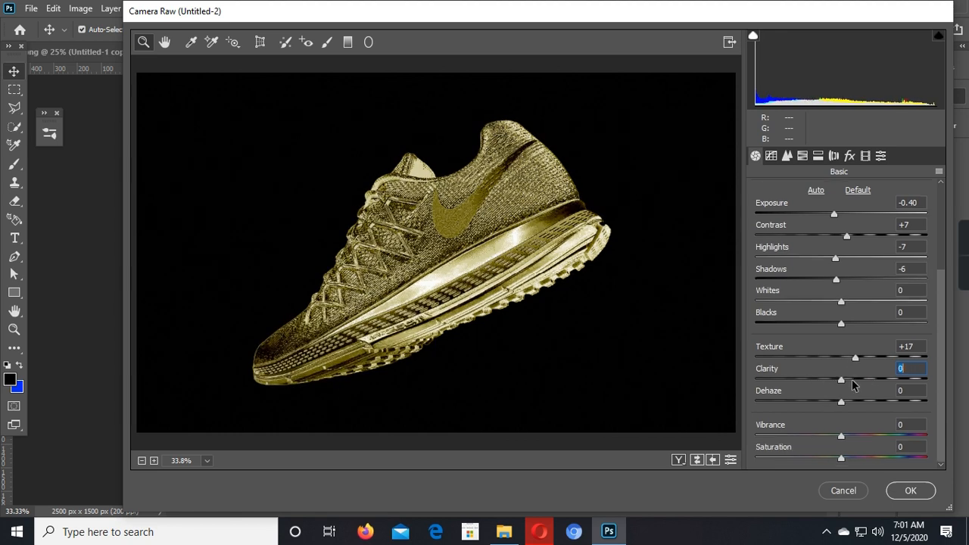
scroll(802, 322, up, 3)
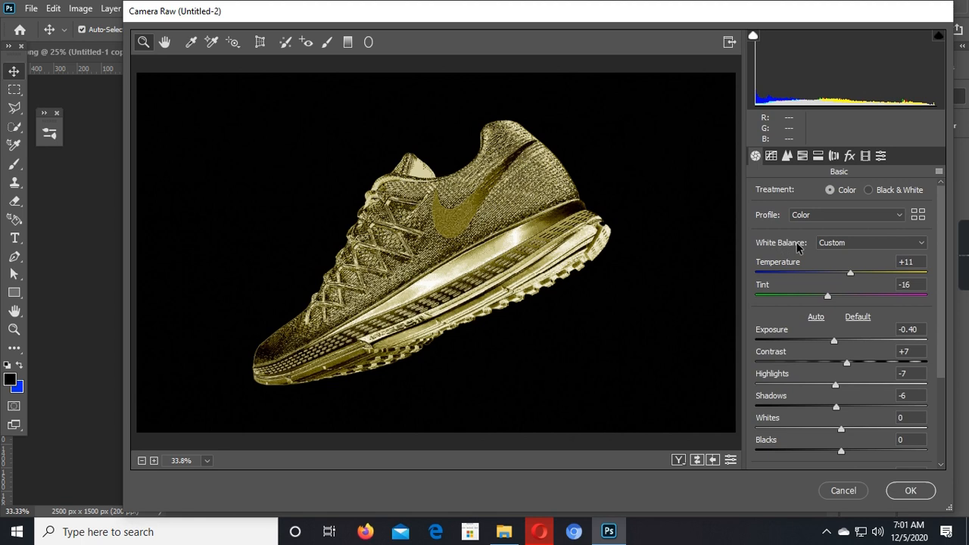
Adjust the Highlights and Lights of the parametric tone curve, apply the Camera Raw filter and inspect the finished gold shoe
click(771, 156)
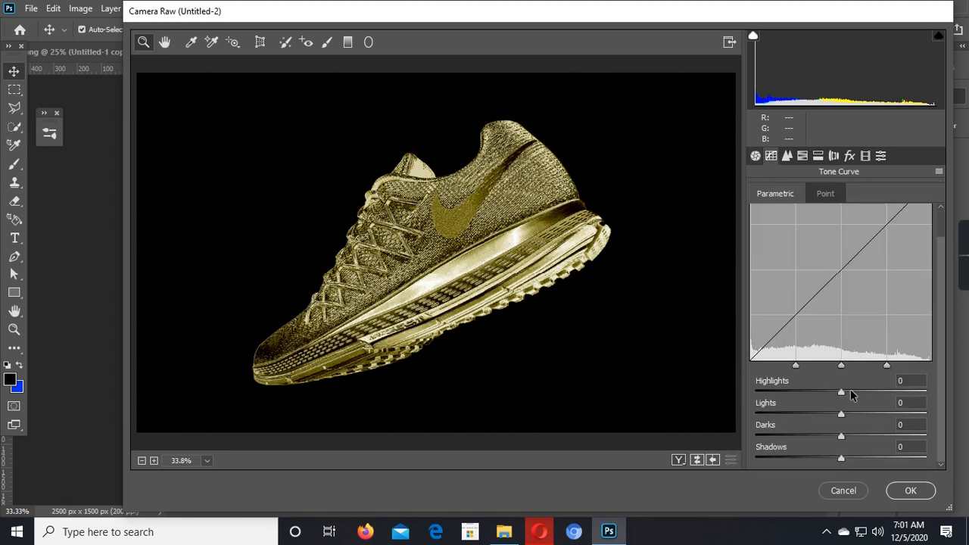
drag(841, 395, 833, 415)
click(911, 491)
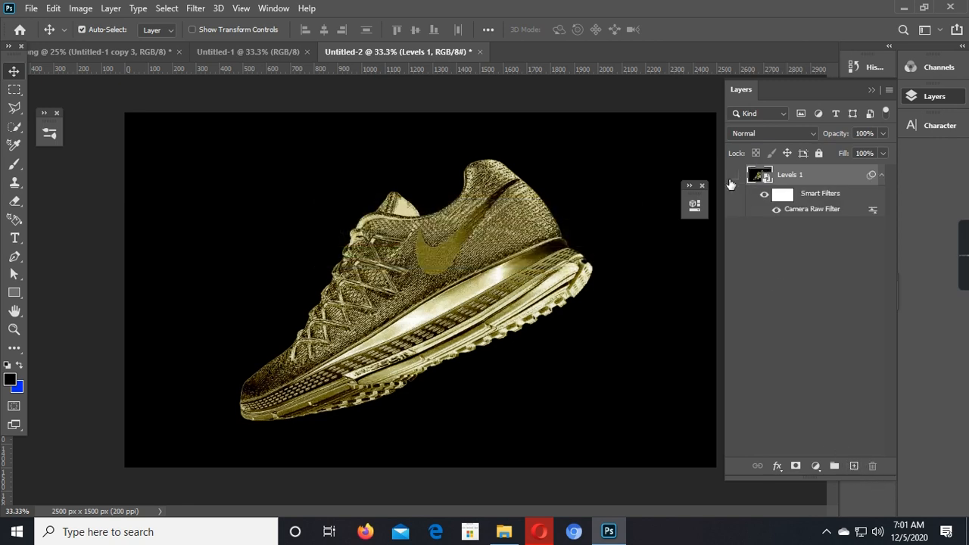
key(ctrl+plus)
key(ctrl+minus)
key(ctrl+minus)
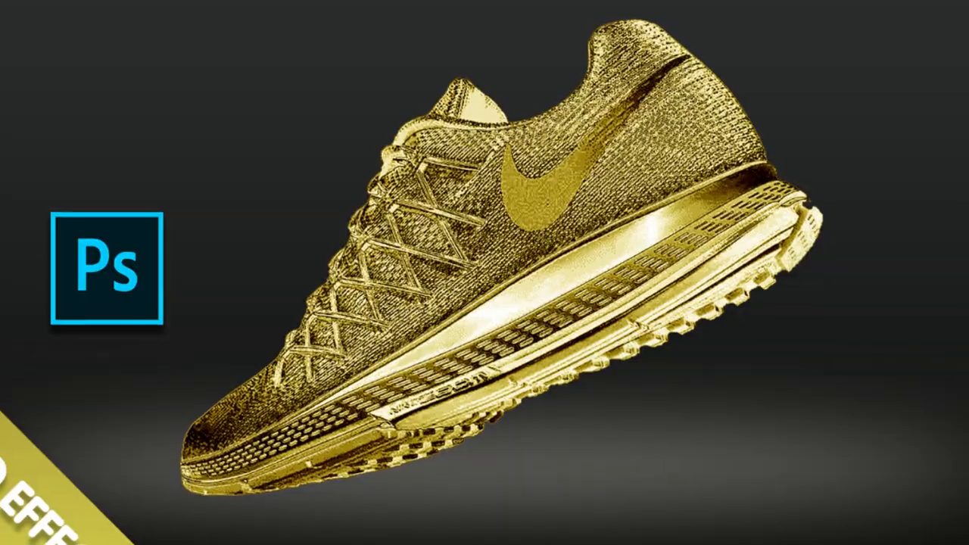